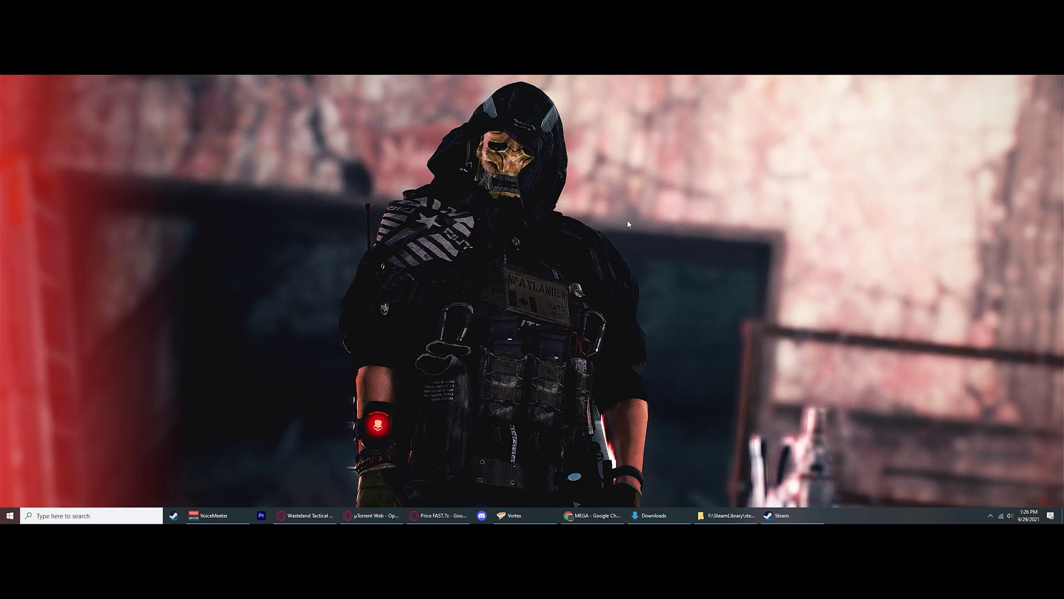
- Switch to Steam and browse the items in Arma 3's Workshop
click(787, 516)
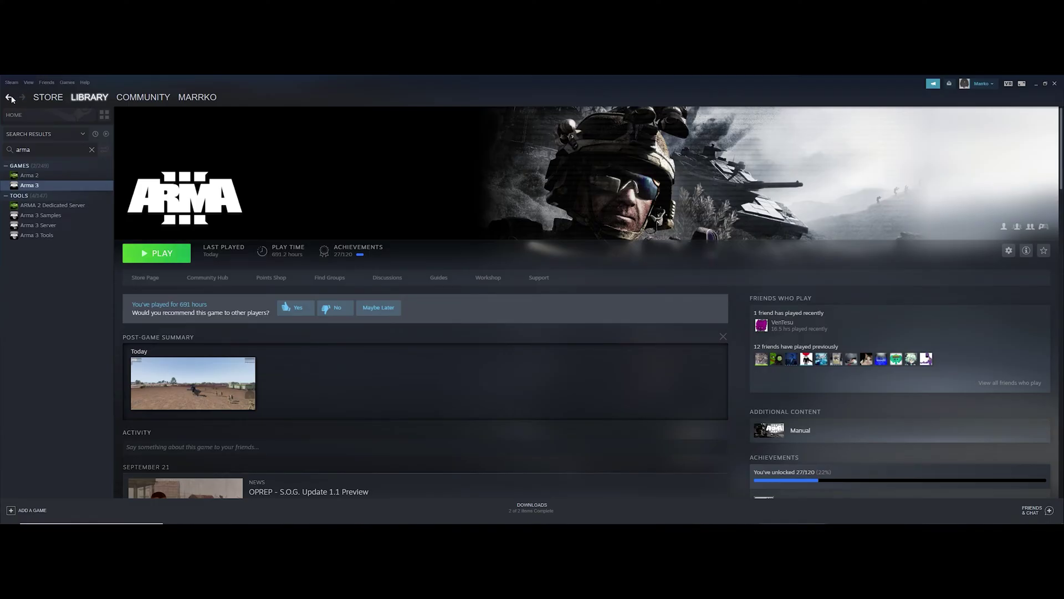
scroll(963, 397, down, 15)
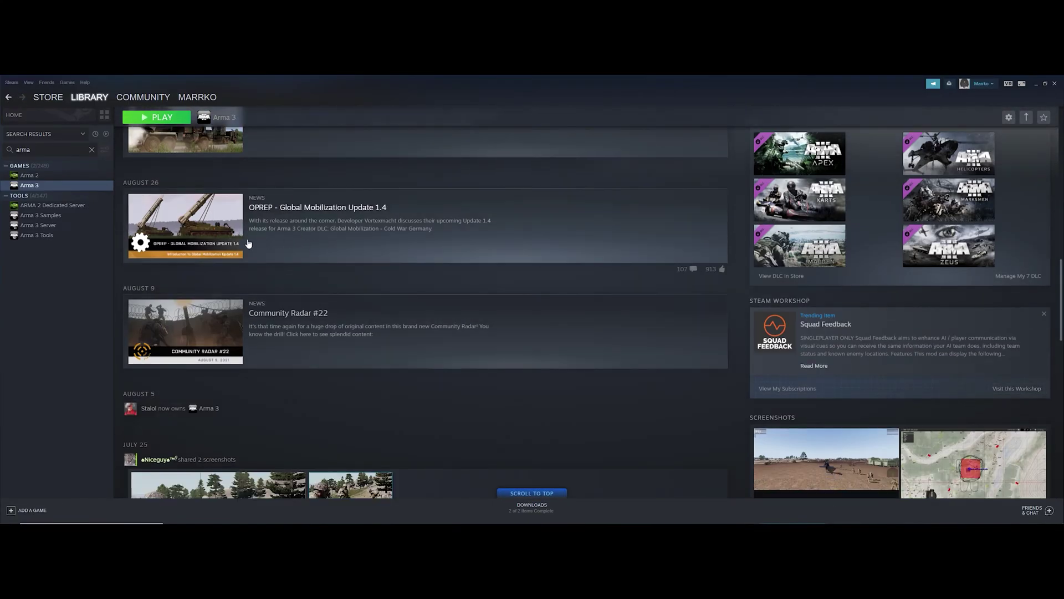
click(1026, 392)
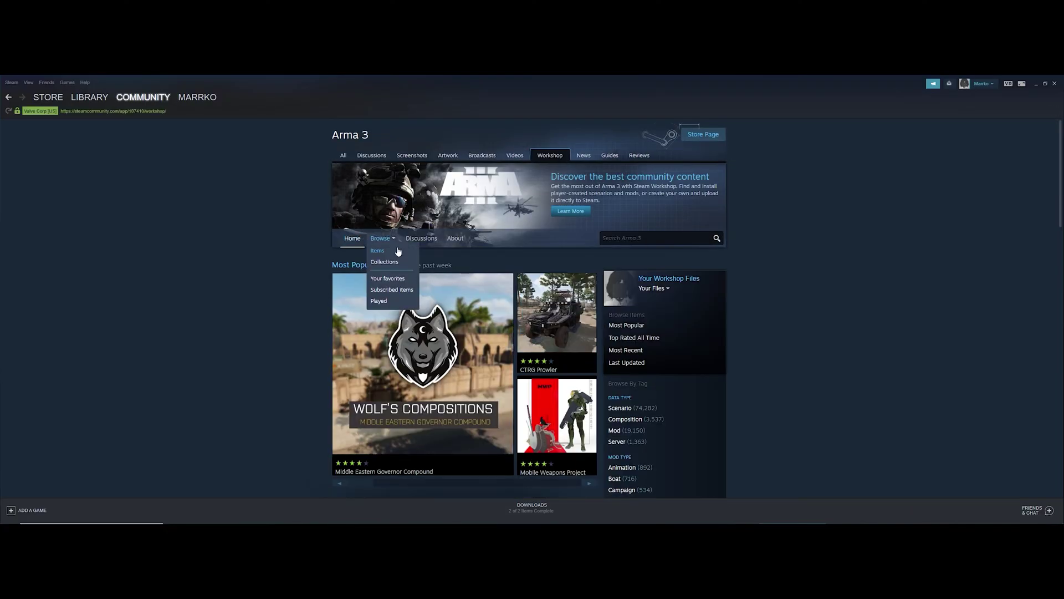
click(395, 251)
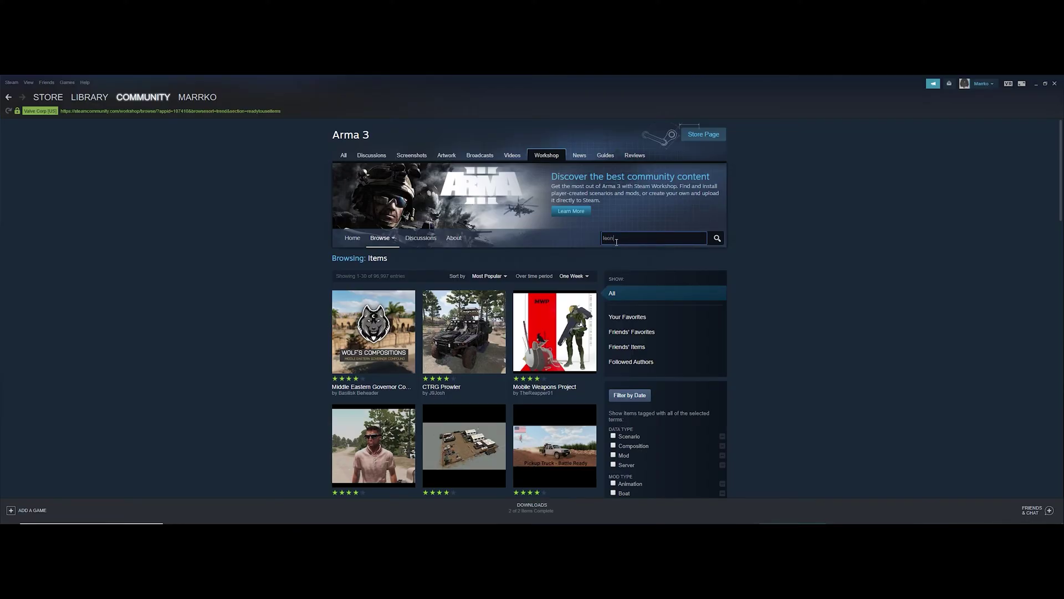
- Find the Leon Kennedy's AK mod in the Workshop with the search term leon and subscribe to it
key(Return)
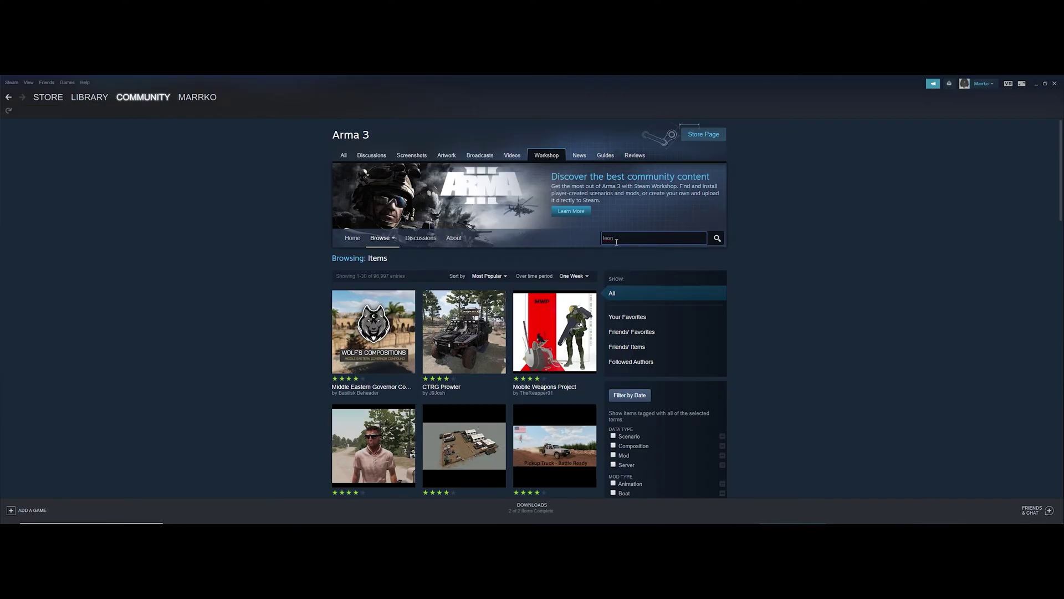
click(479, 327)
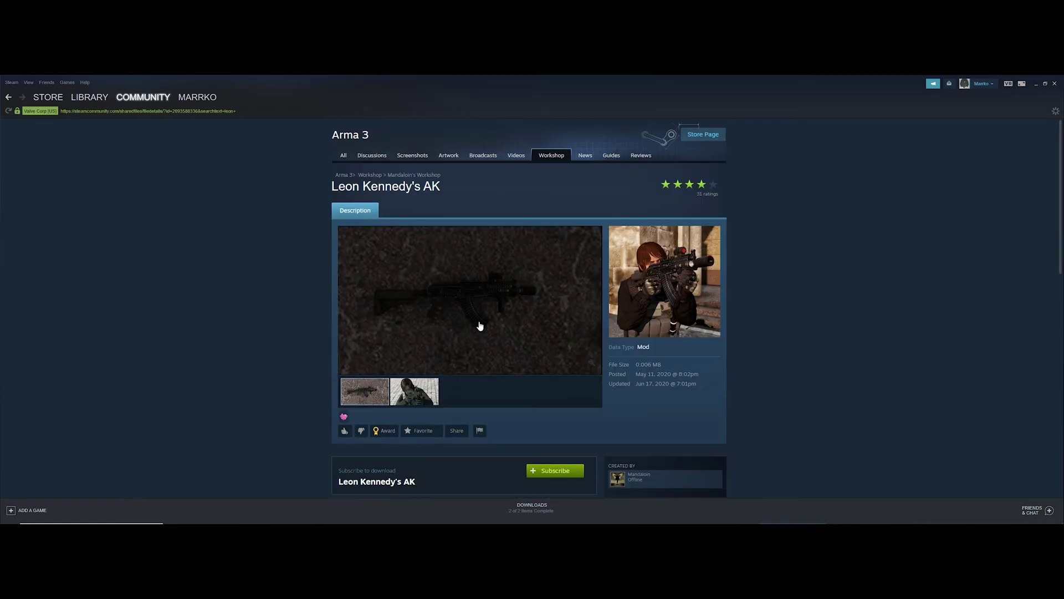
click(463, 312)
scroll(462, 313, down, 2)
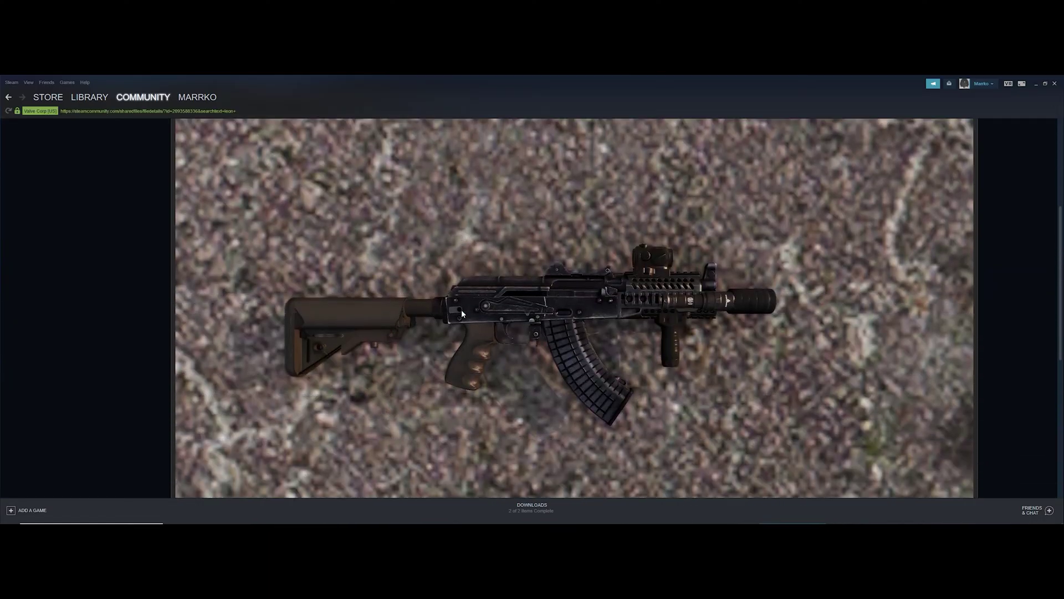
scroll(540, 346, up, 3)
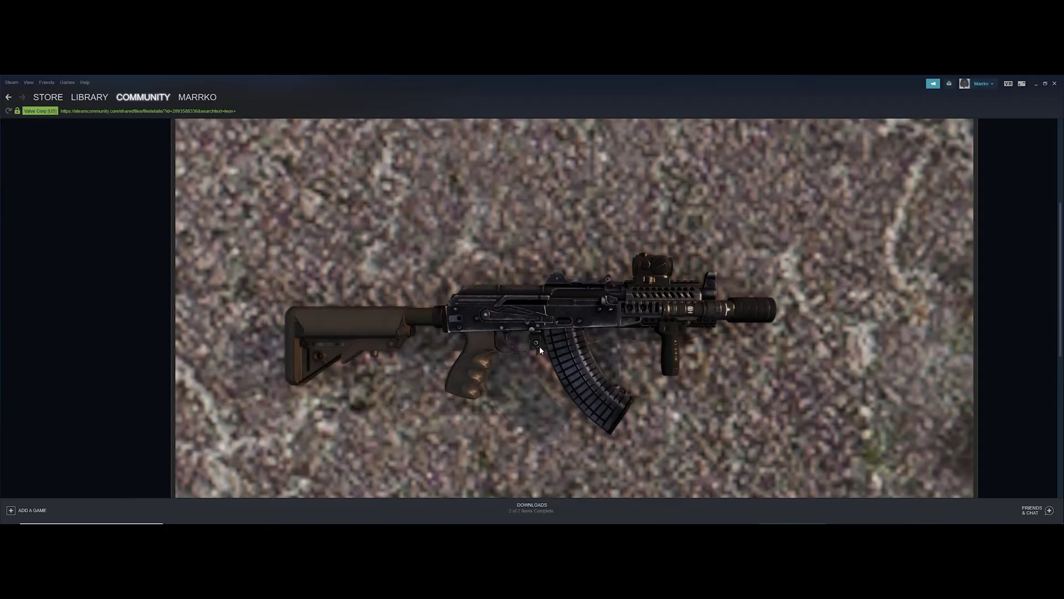
click(972, 227)
scroll(889, 244, down, 3)
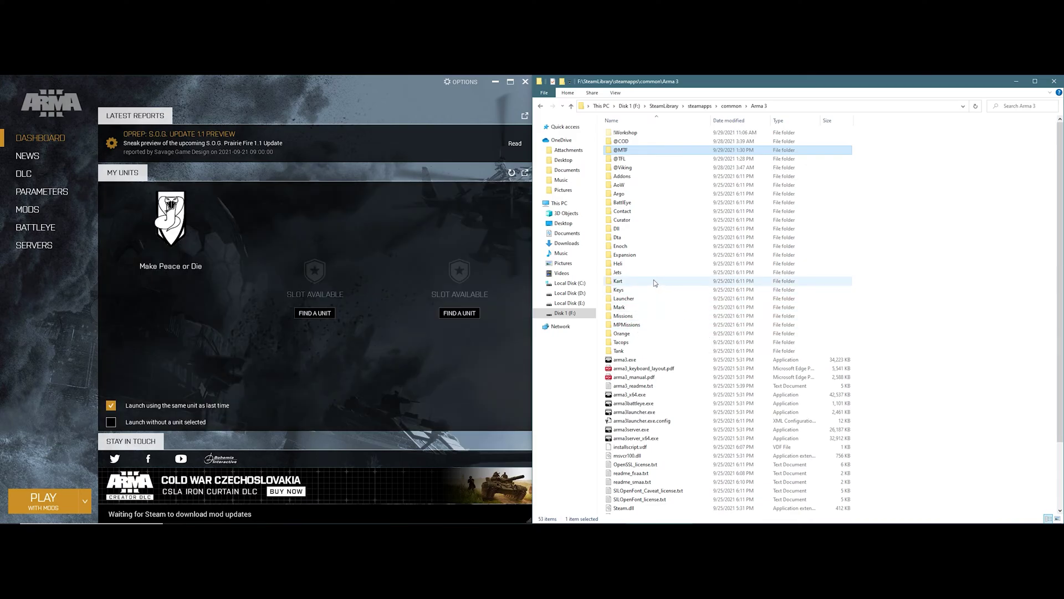
- In the Arma 3 launcher's mod list, load Leon Kennedy's AK together with its required dependency CUP Weapons
scroll(647, 274, down, 2)
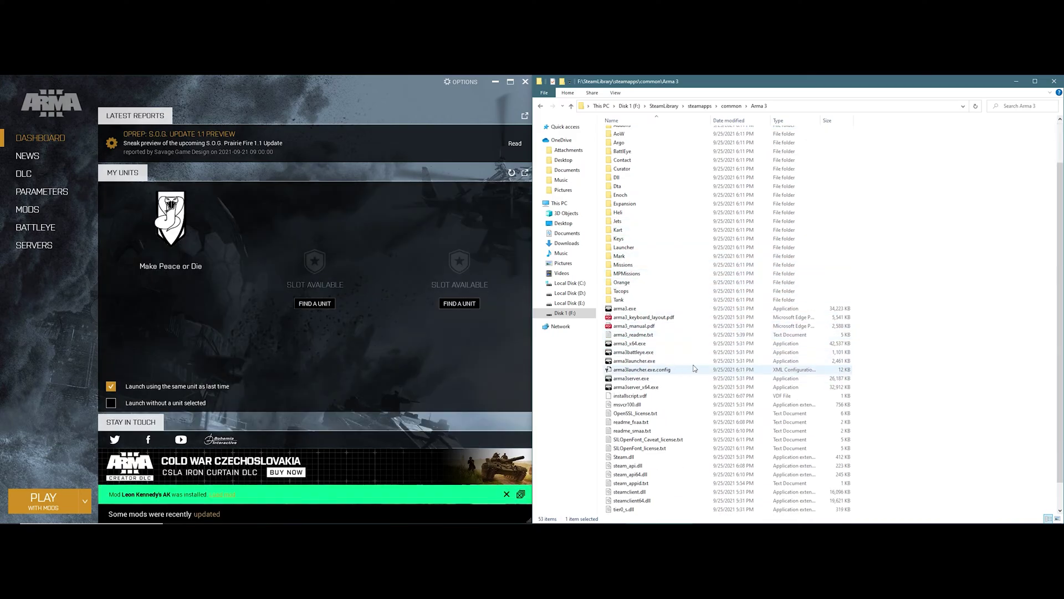
click(423, 503)
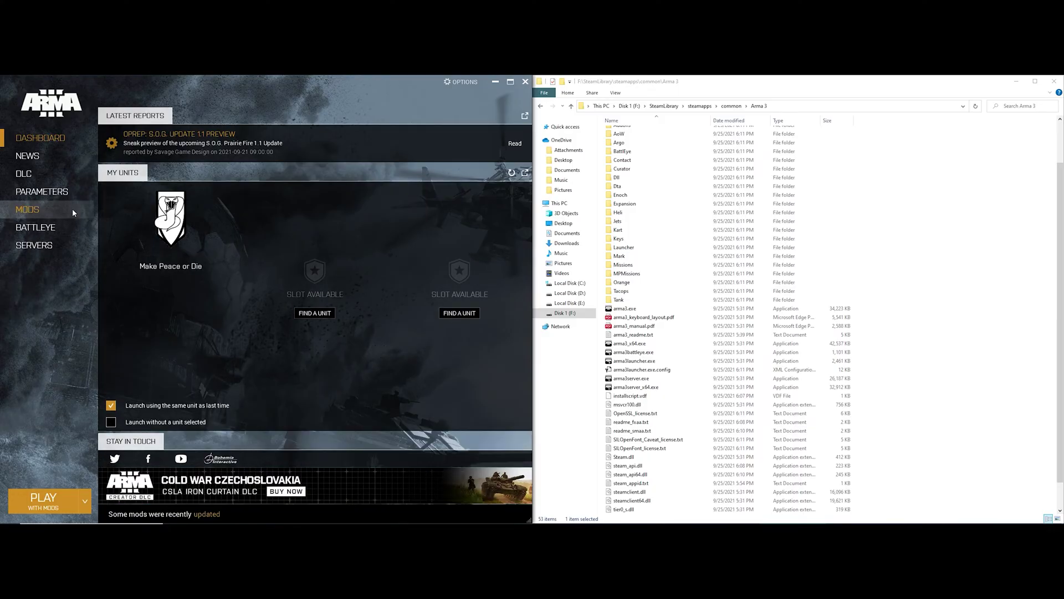
scroll(235, 260, down, 10)
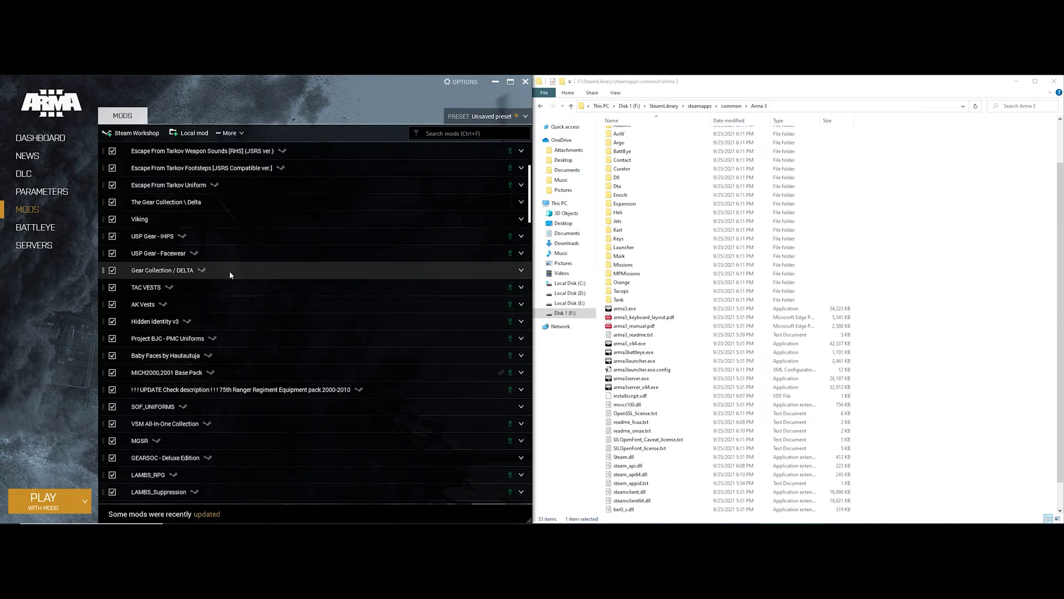
scroll(219, 351, down, 15)
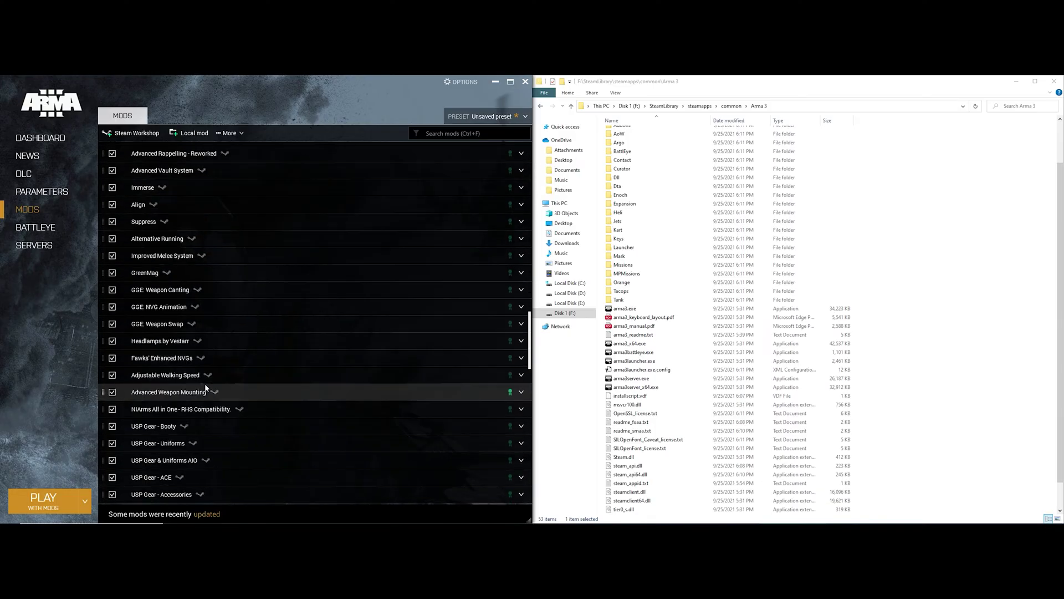
scroll(185, 421, down, 10)
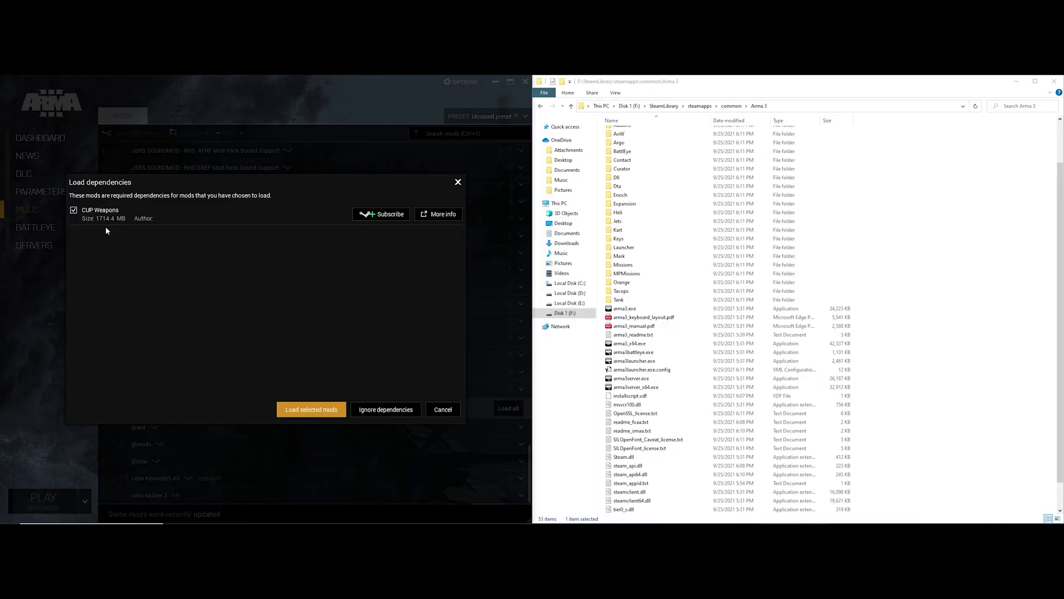
click(311, 410)
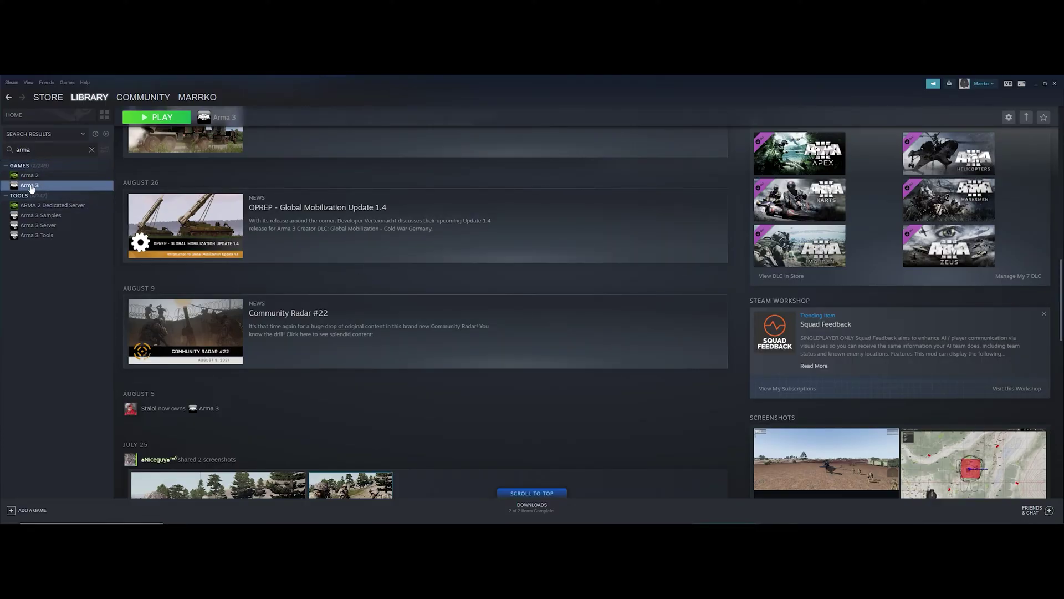
- Browse Arma 3's local files from the Steam library and move the folder window aside
right_click(33, 189)
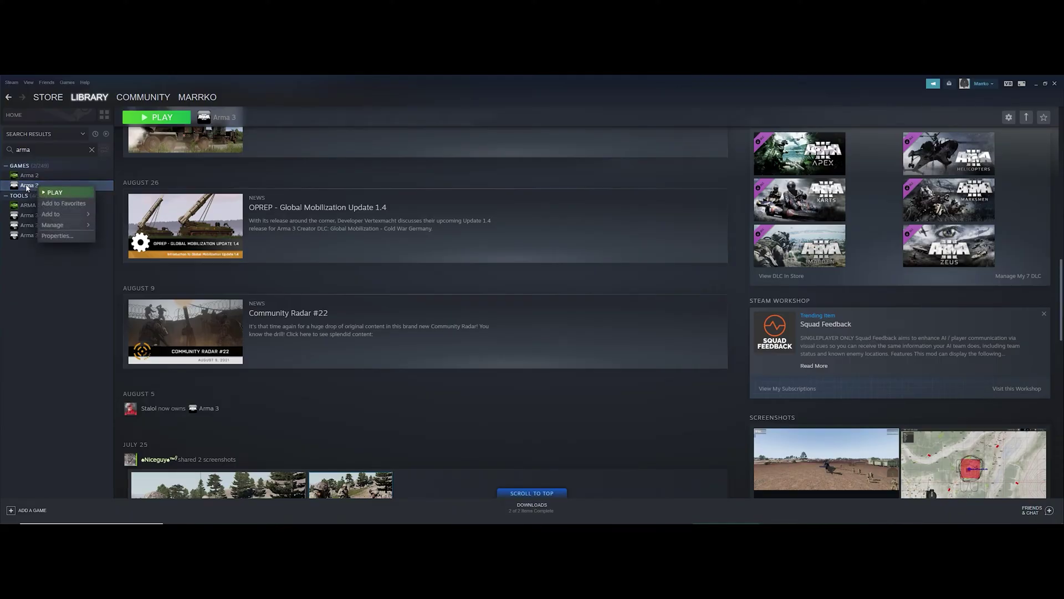
mouse_move(54, 225)
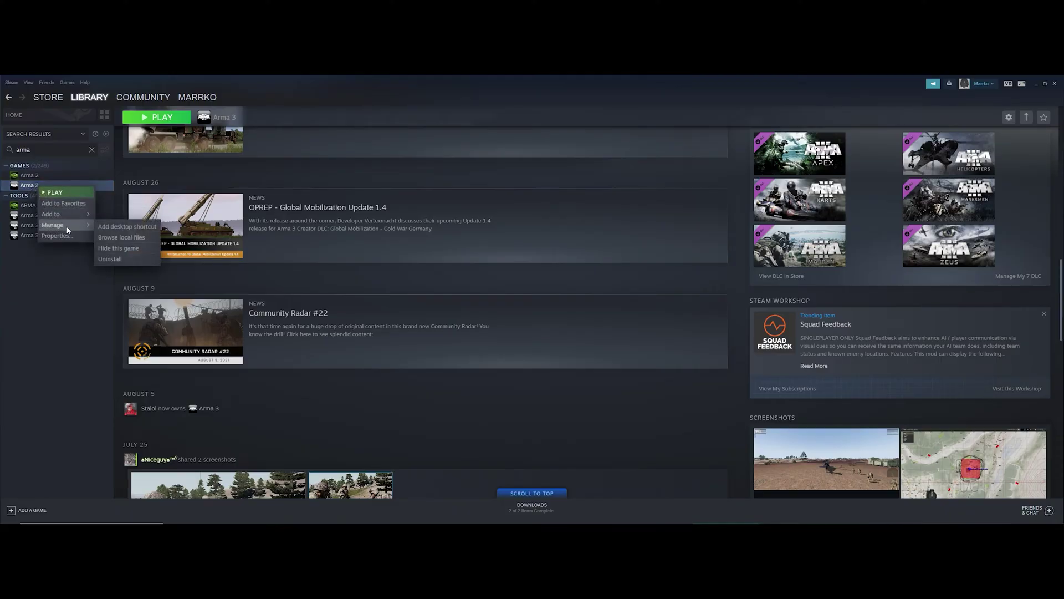
click(120, 238)
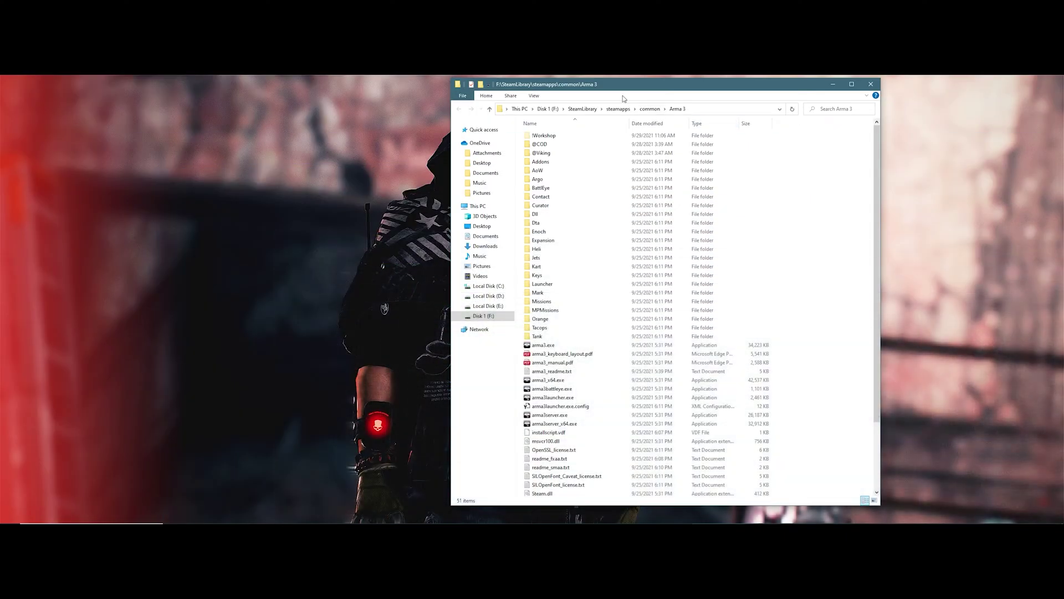
drag(665, 84, 812, 87)
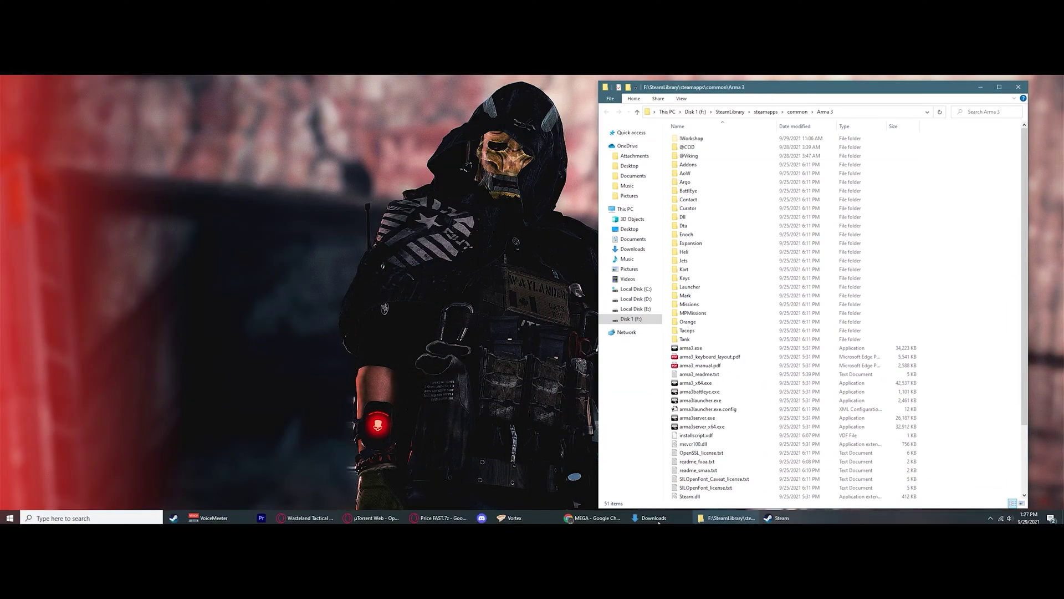
- Bring up the Downloads folder beside the Arma 3 folder and collapse its Yesterday group
click(658, 520)
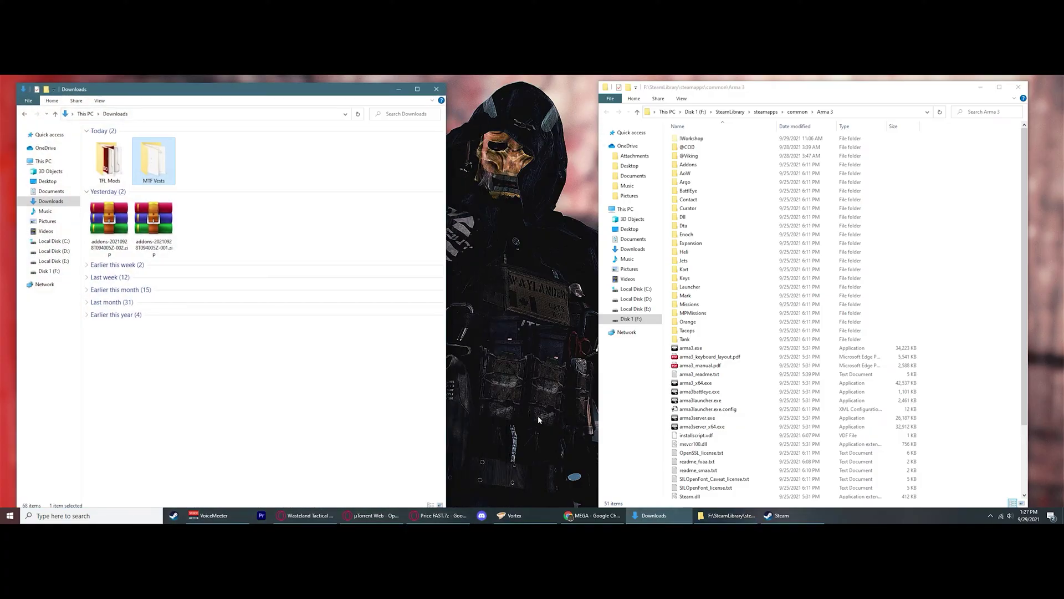
click(89, 193)
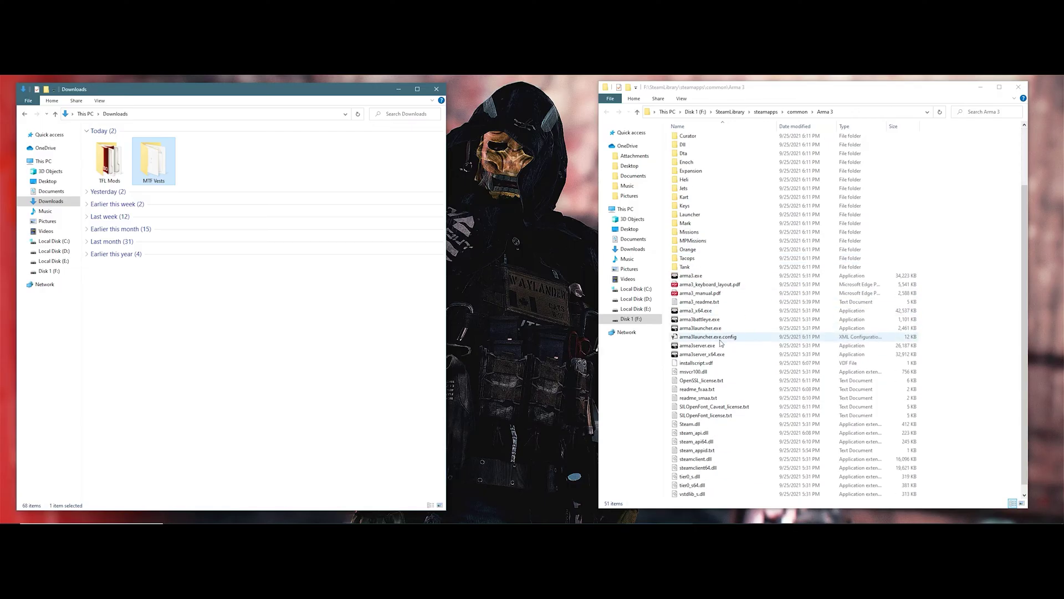
scroll(688, 300, down, 2)
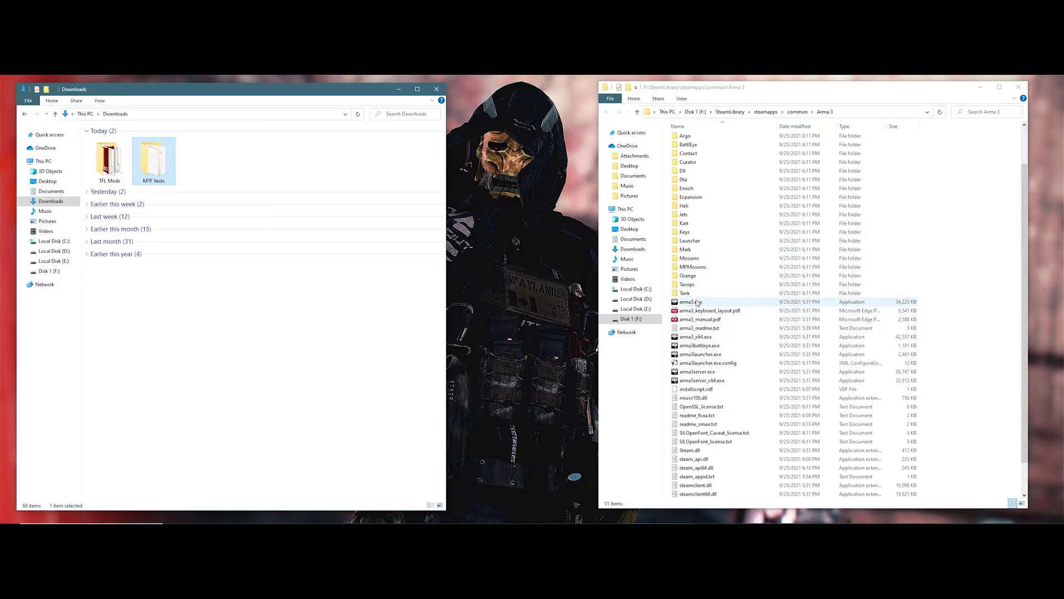
scroll(693, 304, up, 2)
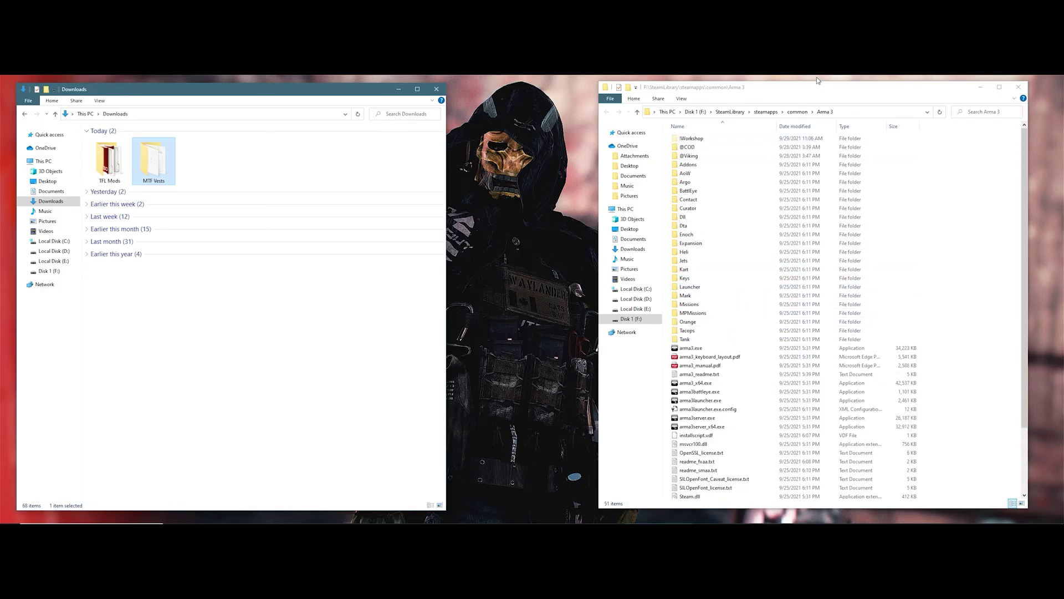
right_click(668, 210)
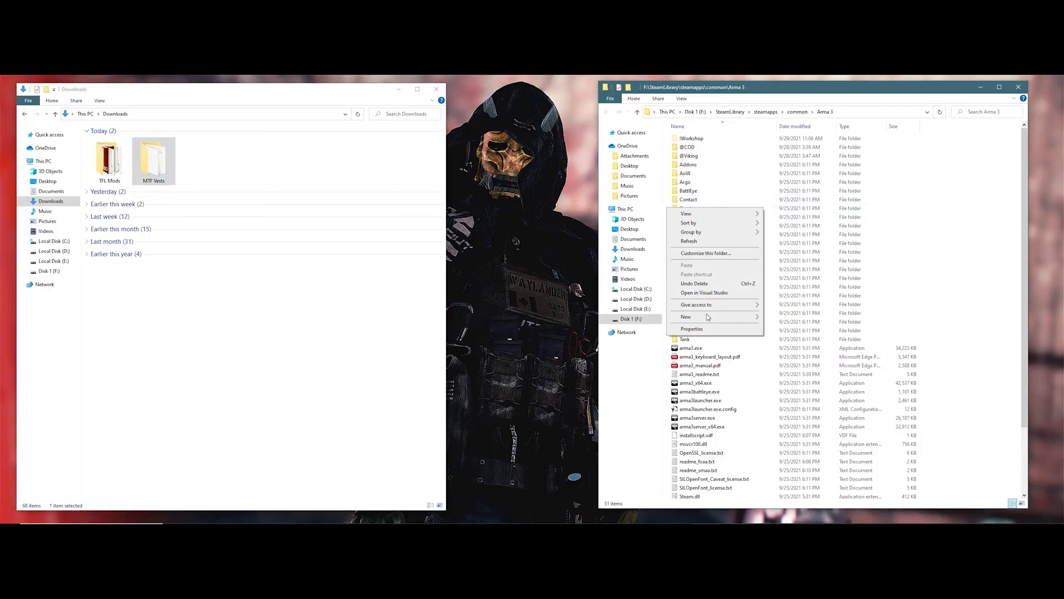
mouse_move(705, 318)
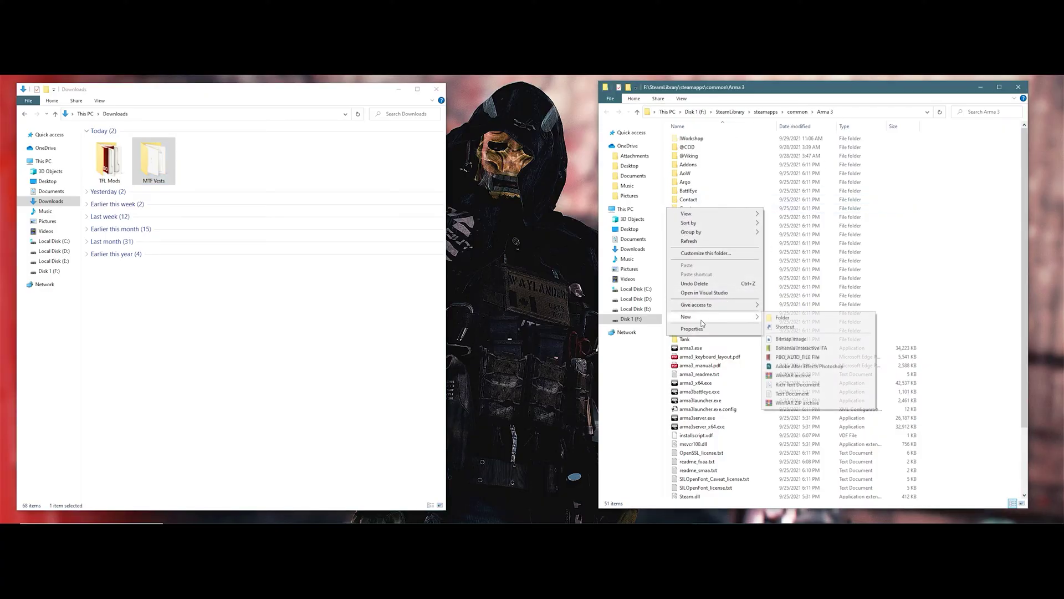
click(783, 318)
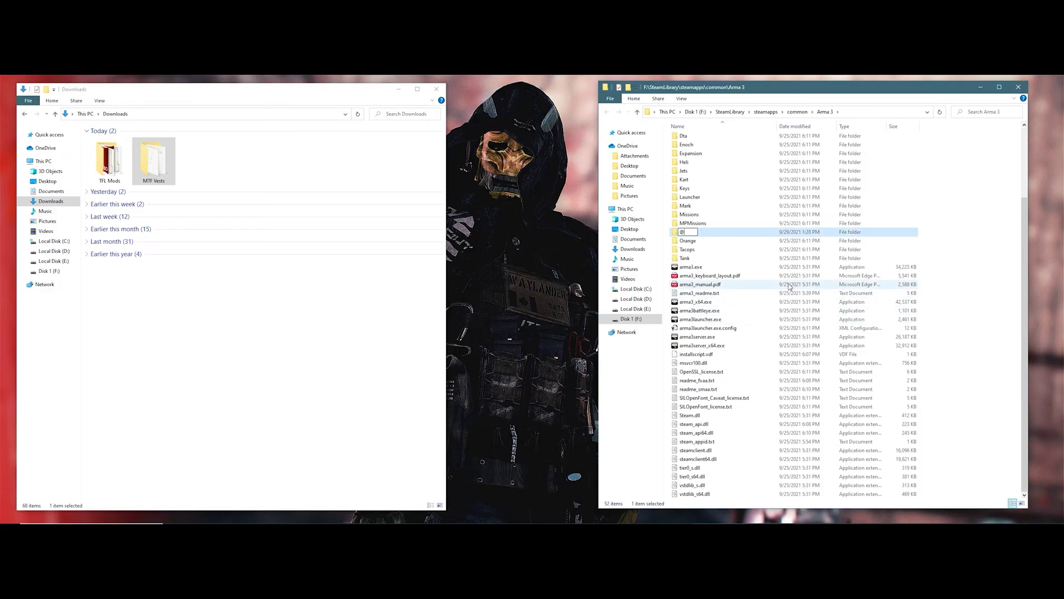
text(@TFL)
key(Return)
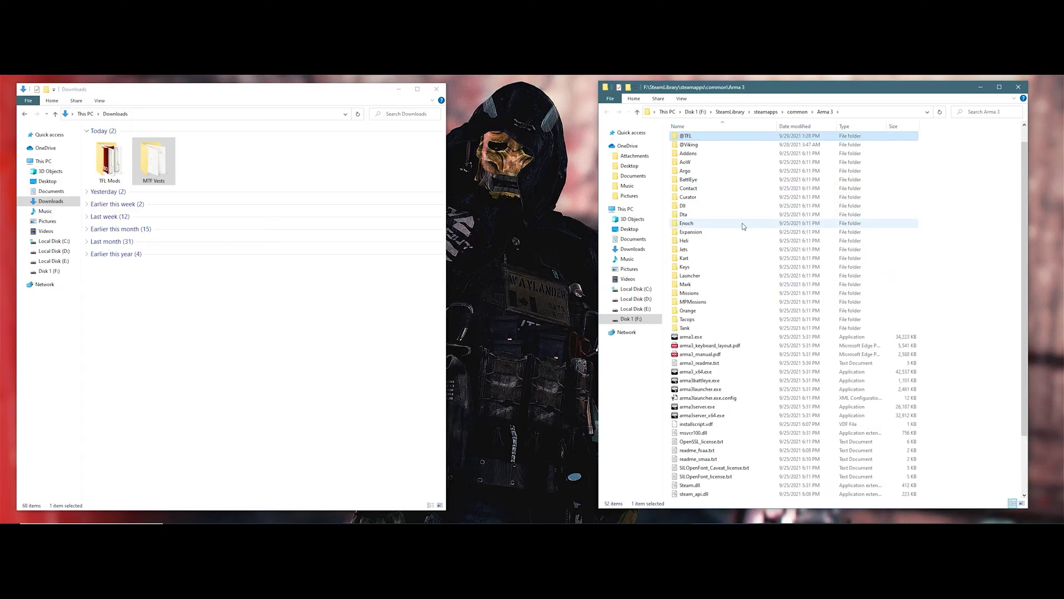
scroll(743, 223, up, 1)
double_click(687, 156)
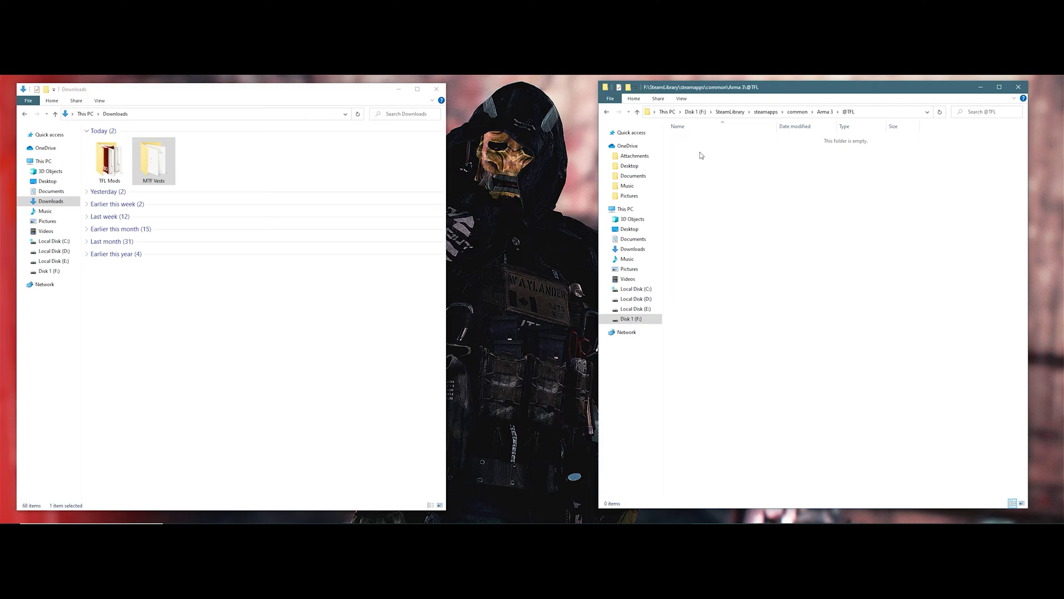
right_click(701, 156)
mouse_move(734, 264)
click(820, 264)
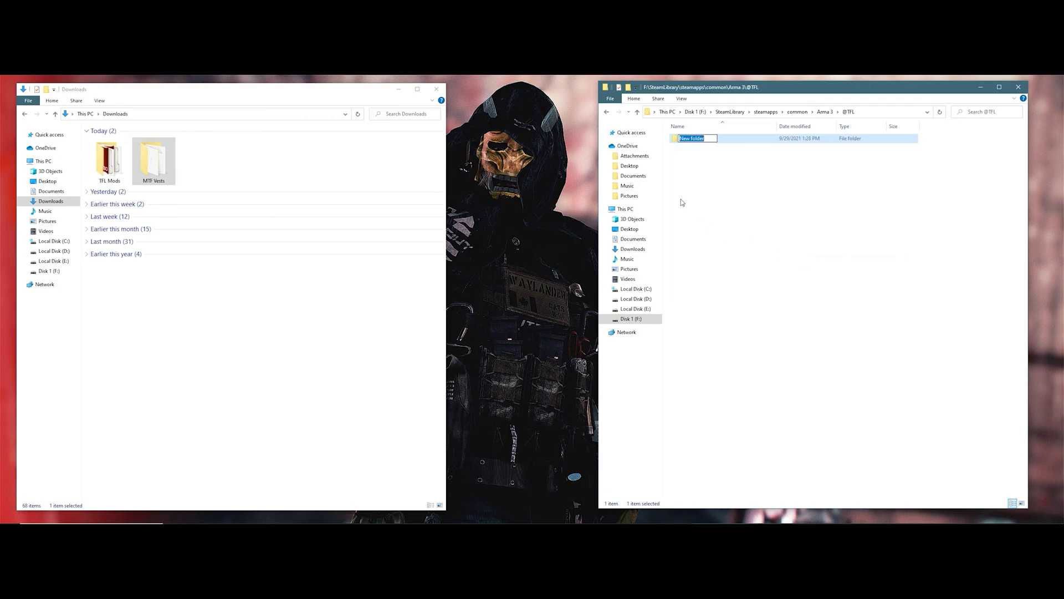
text(addons)
key(Return)
double_click(700, 142)
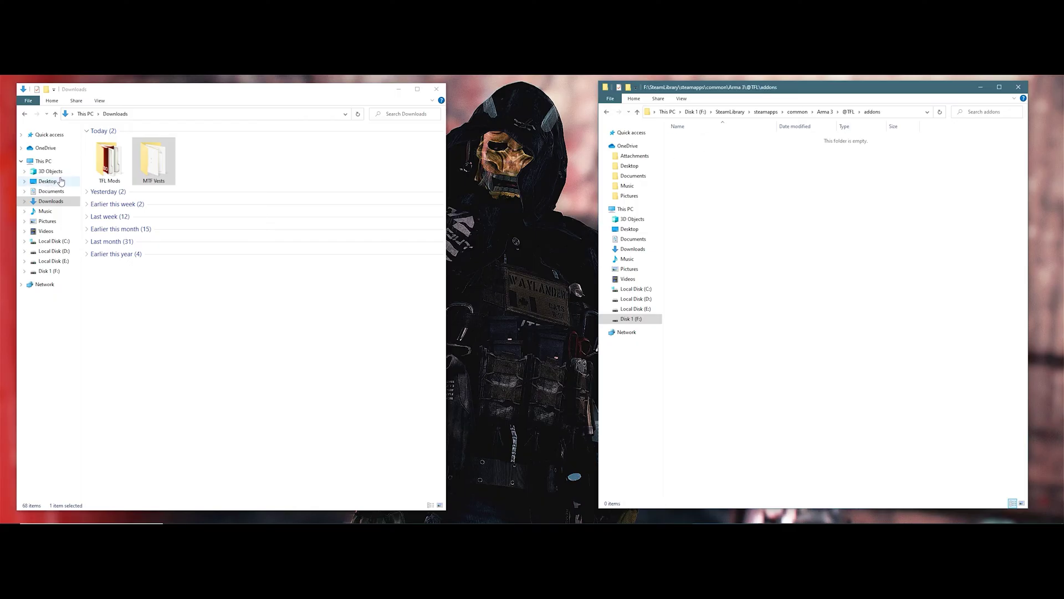
click(111, 162)
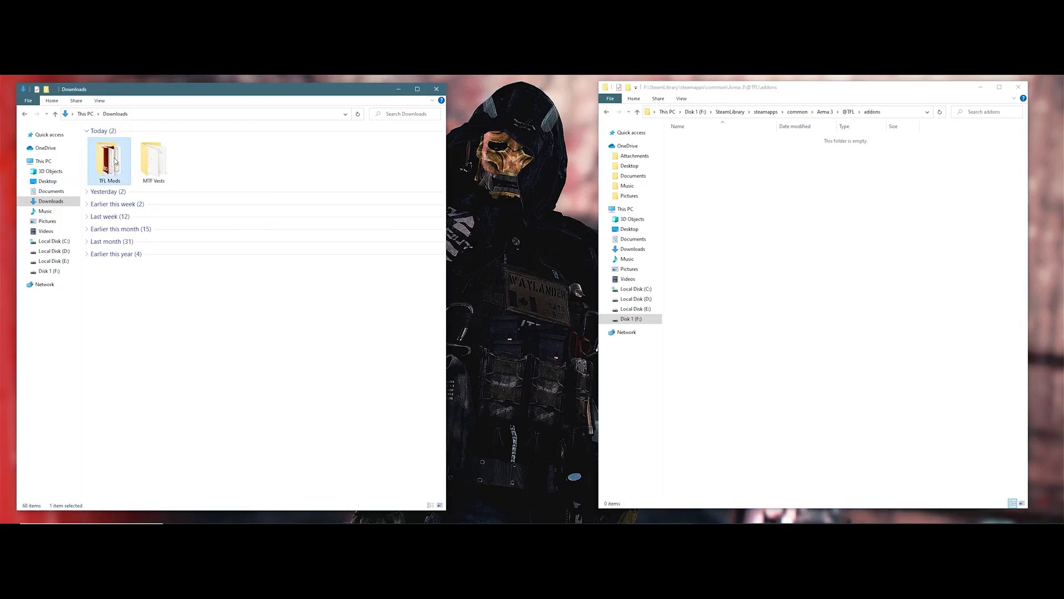
double_click(115, 161)
drag(110, 383, 143, 115)
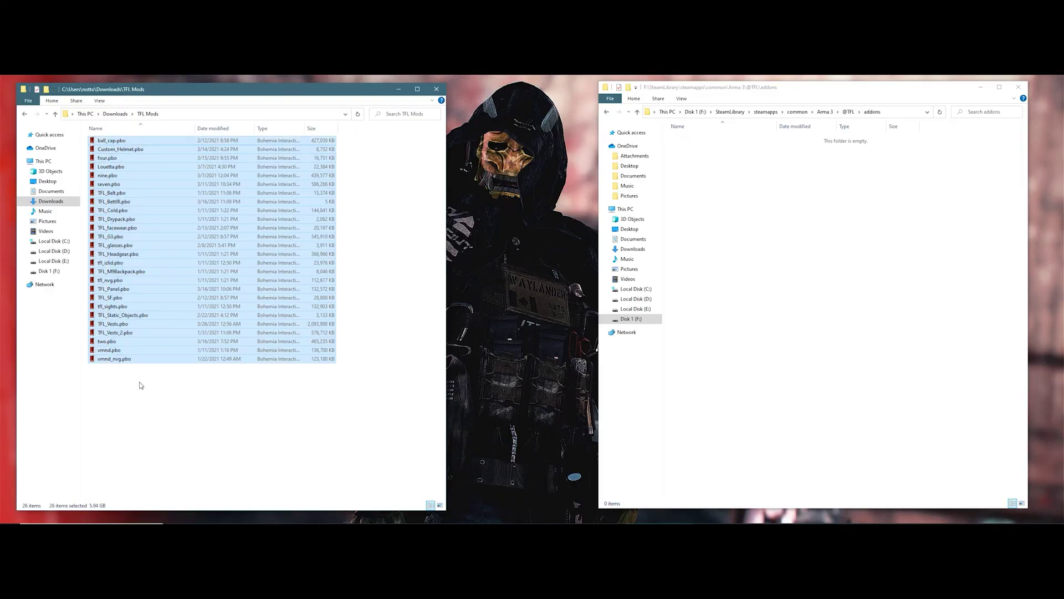
drag(130, 250, 772, 257)
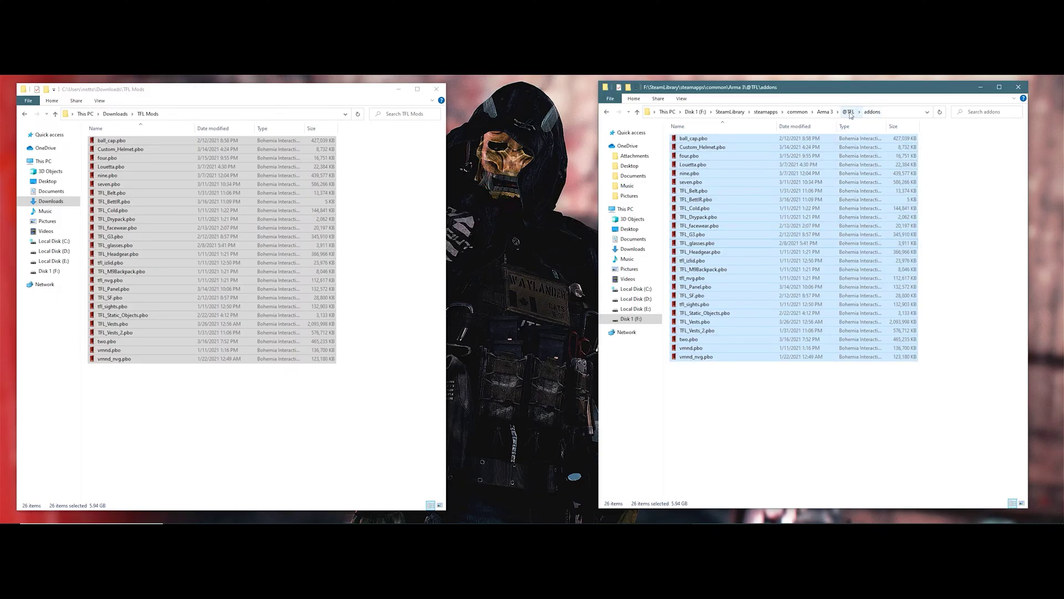
- Return to Downloads and delete the TFL Mods folder
click(115, 114)
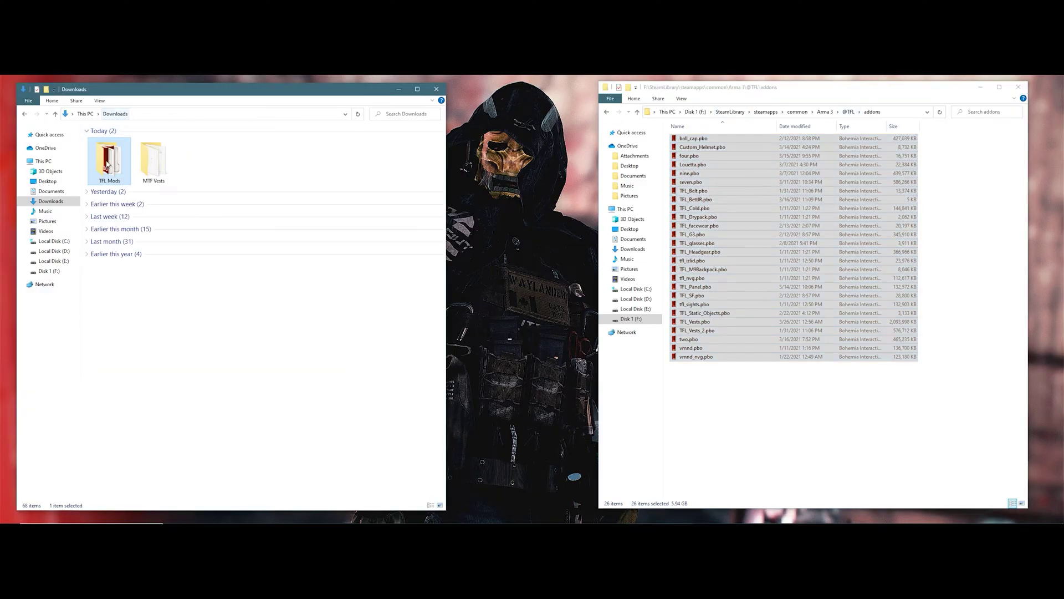
right_click(108, 159)
click(148, 352)
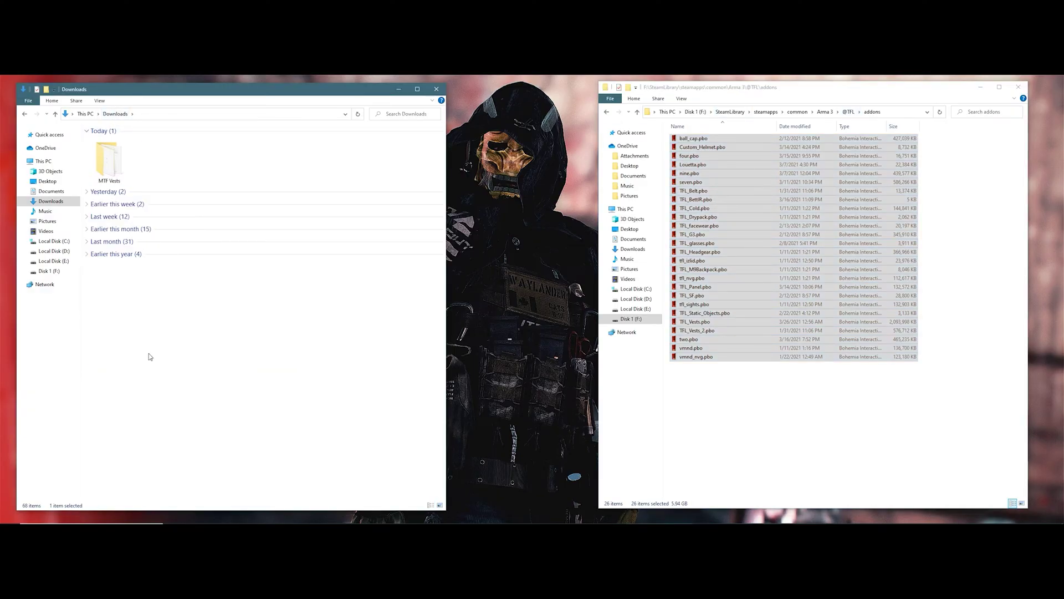
- Go back to the Arma 3 folder in File Explorer, and start adding a local mod in the Arma 3 Launcher
click(849, 111)
click(825, 111)
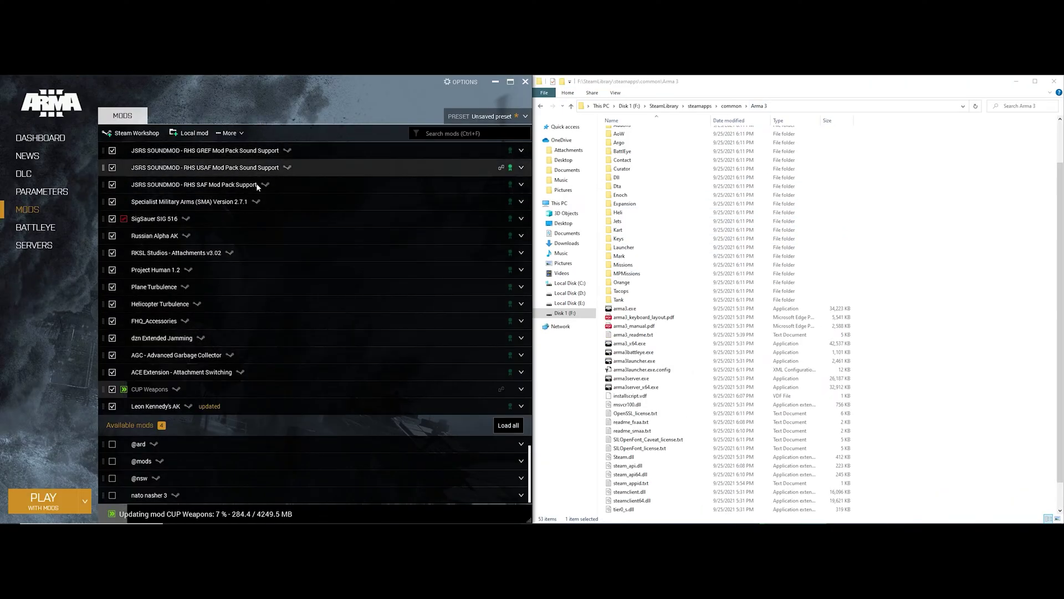
scroll(286, 235, up, 3)
scroll(286, 235, down, 3)
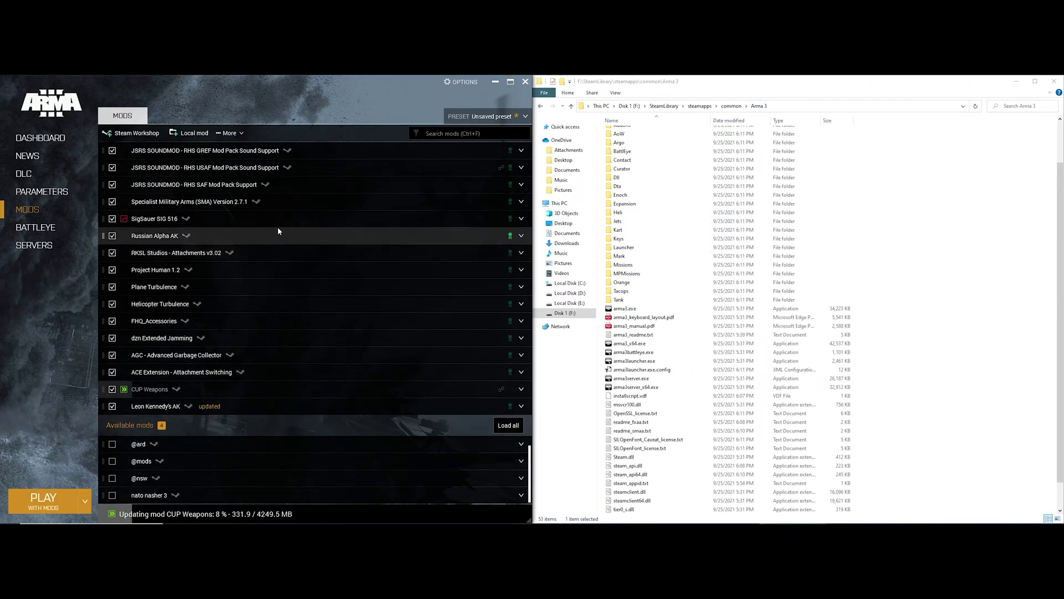
click(188, 133)
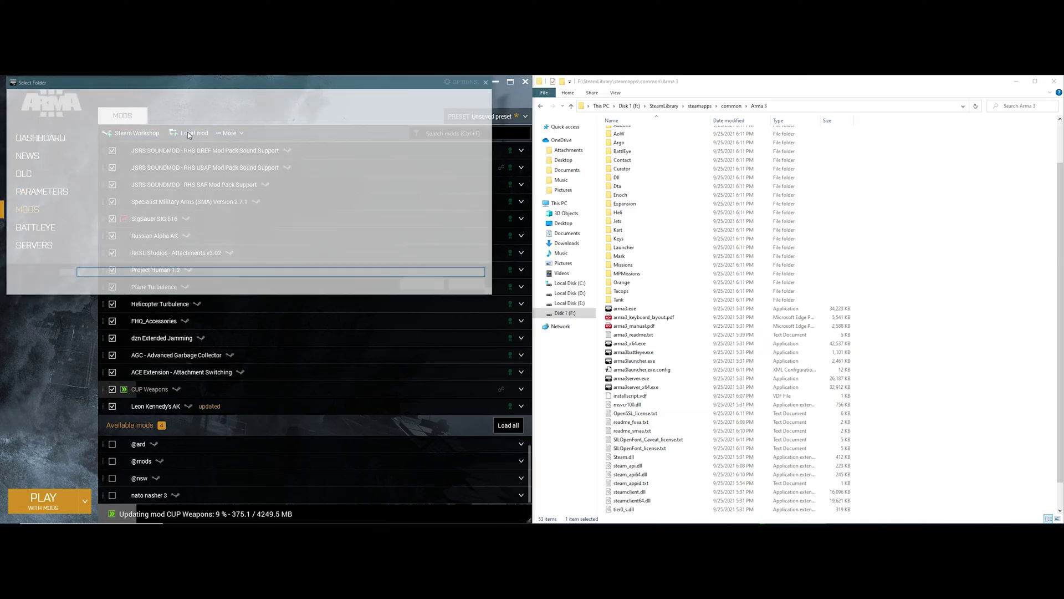
click(222, 98)
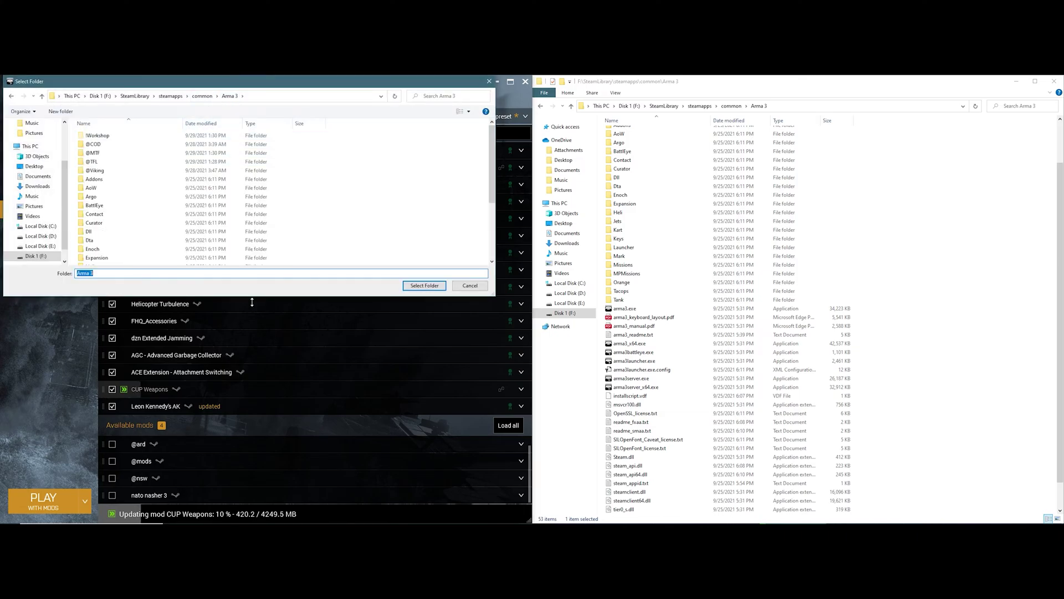
drag(252, 302, 247, 450)
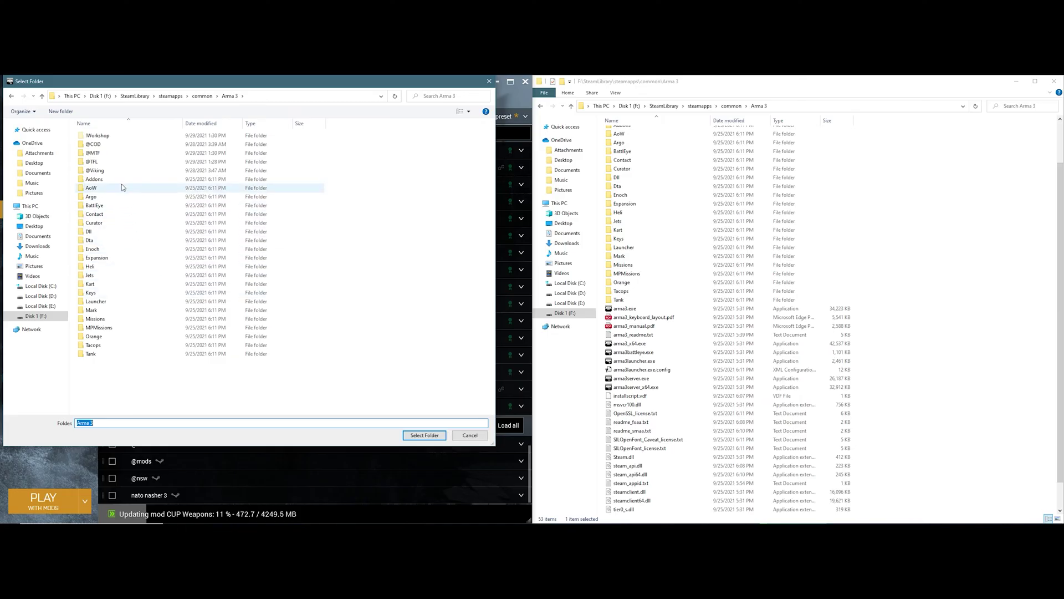
click(93, 162)
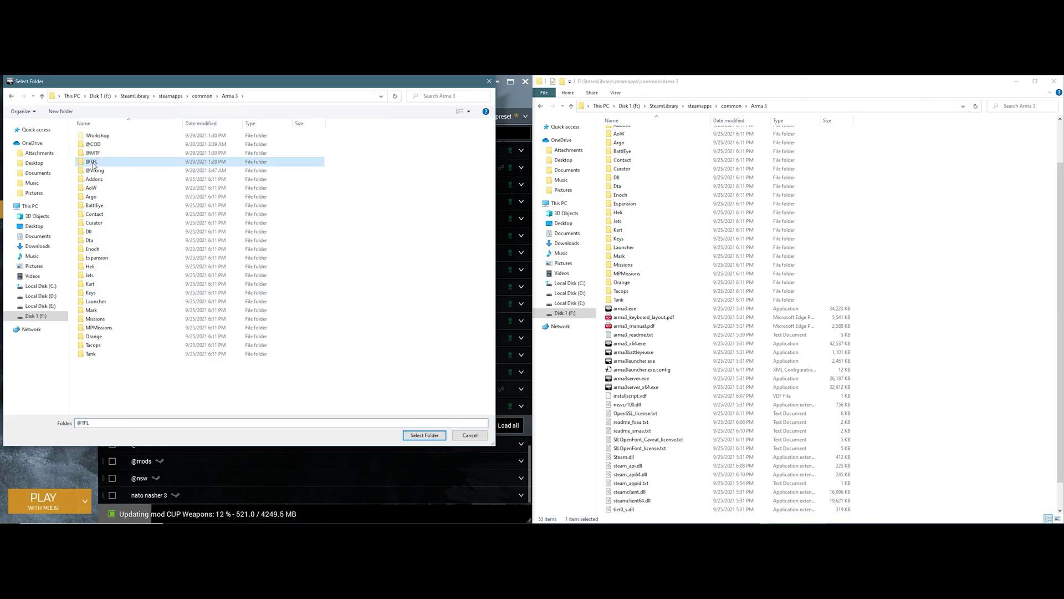
double_click(93, 164)
double_click(93, 136)
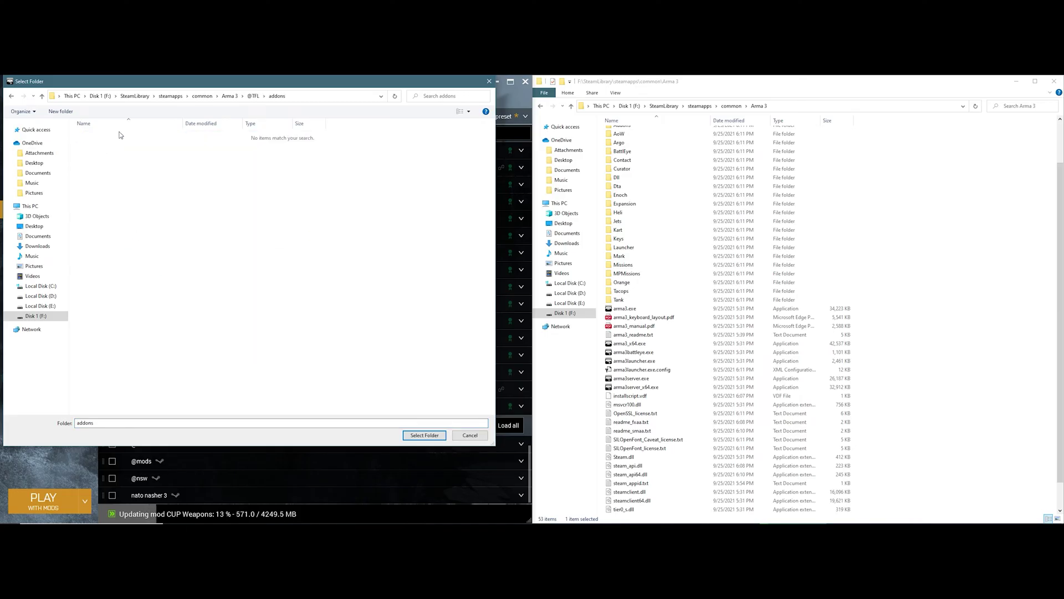
click(224, 96)
click(106, 163)
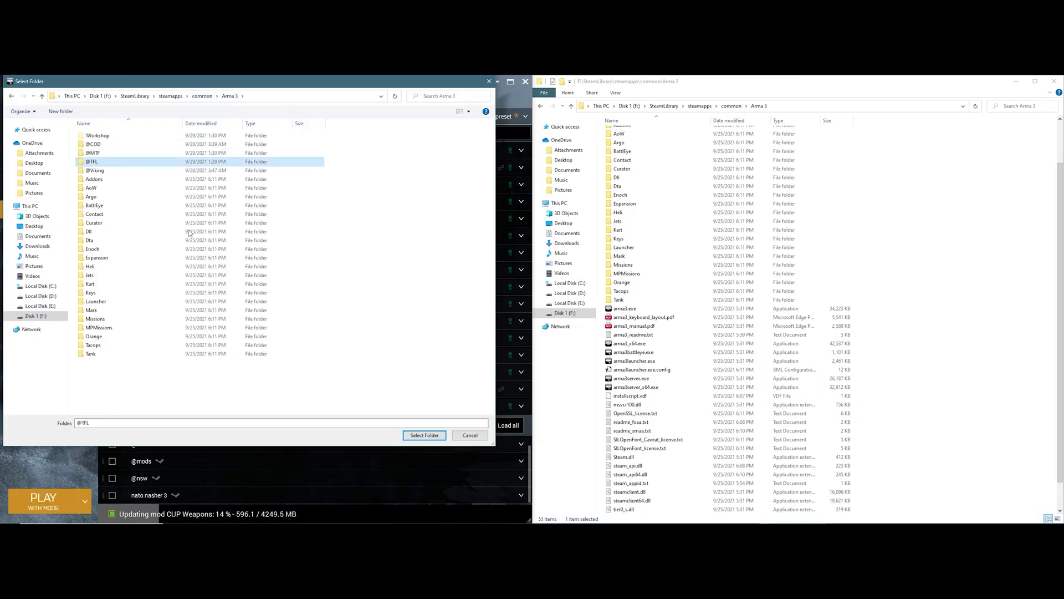
click(424, 436)
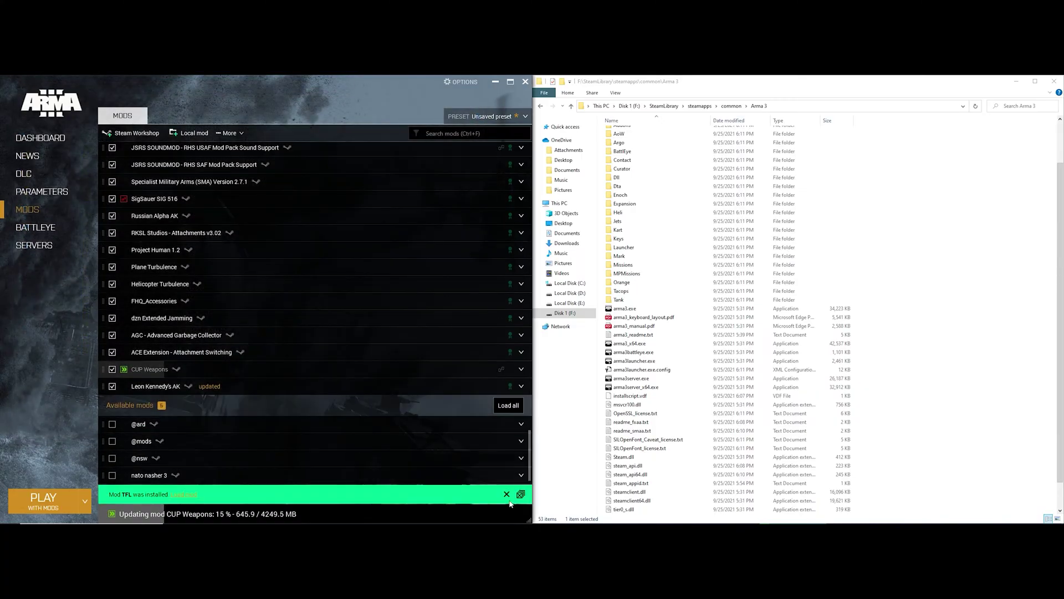
click(112, 495)
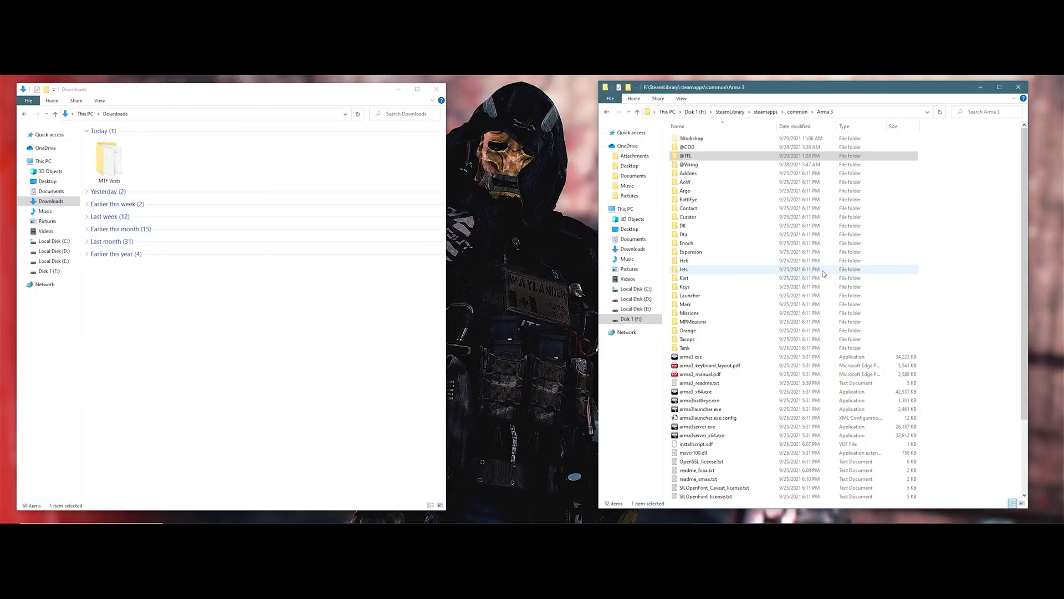
double_click(110, 169)
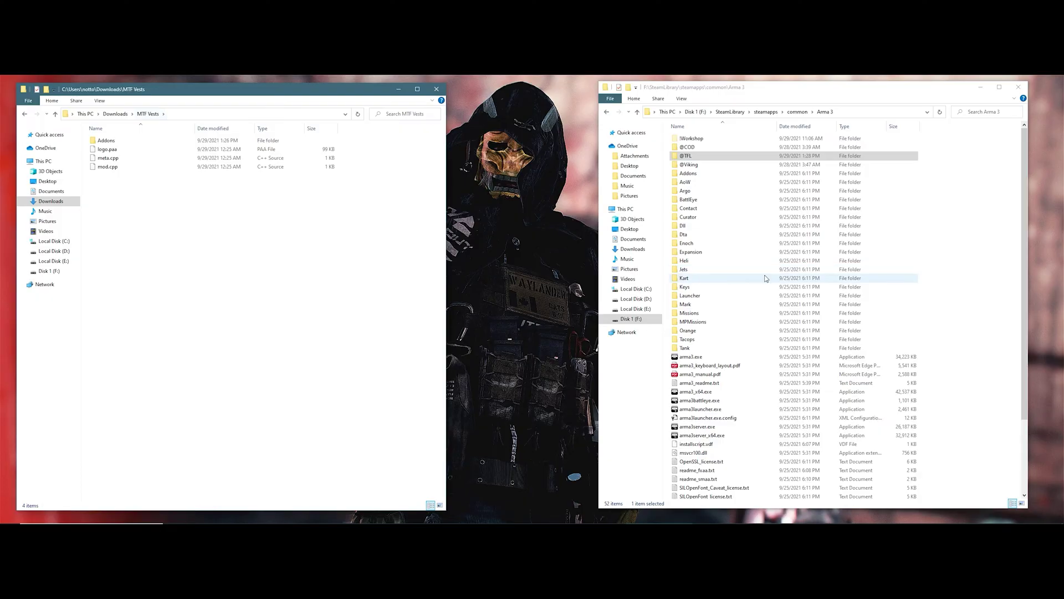
right_click(669, 223)
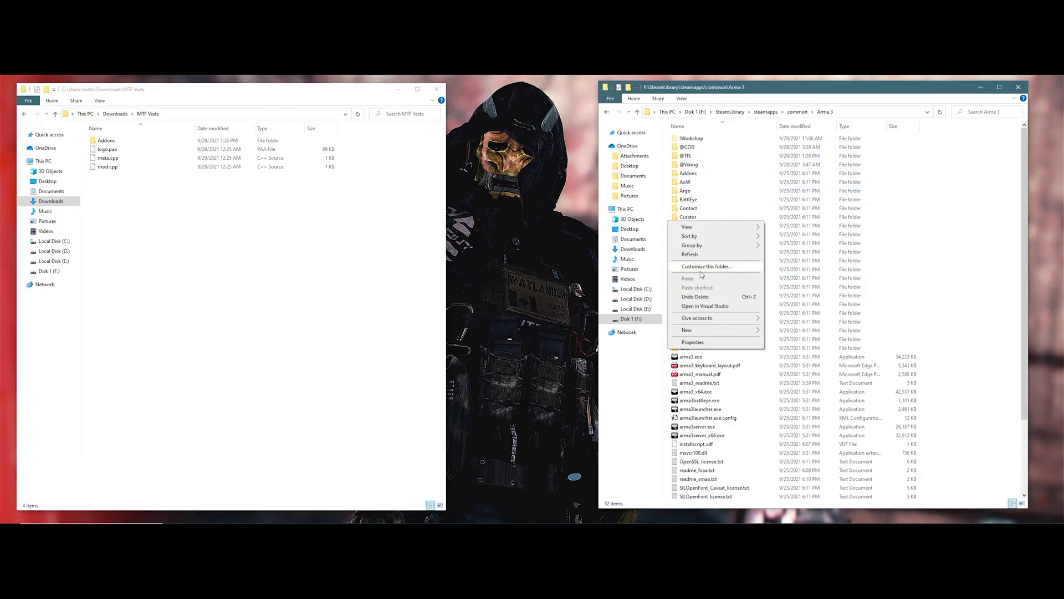
mouse_move(697, 334)
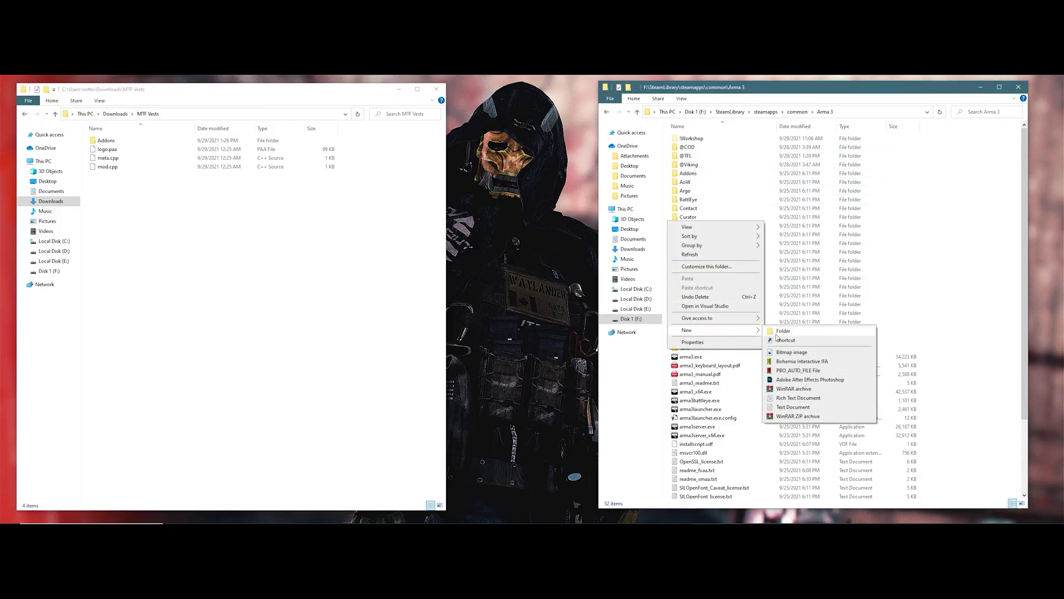
click(781, 331)
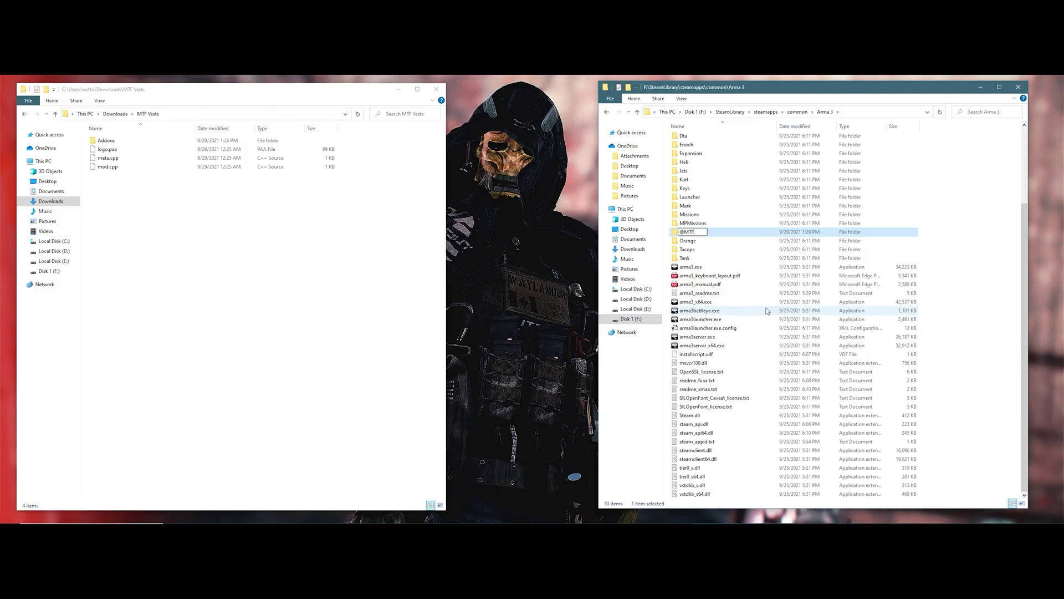
key(Return)
scroll(724, 202, up, 1)
double_click(697, 161)
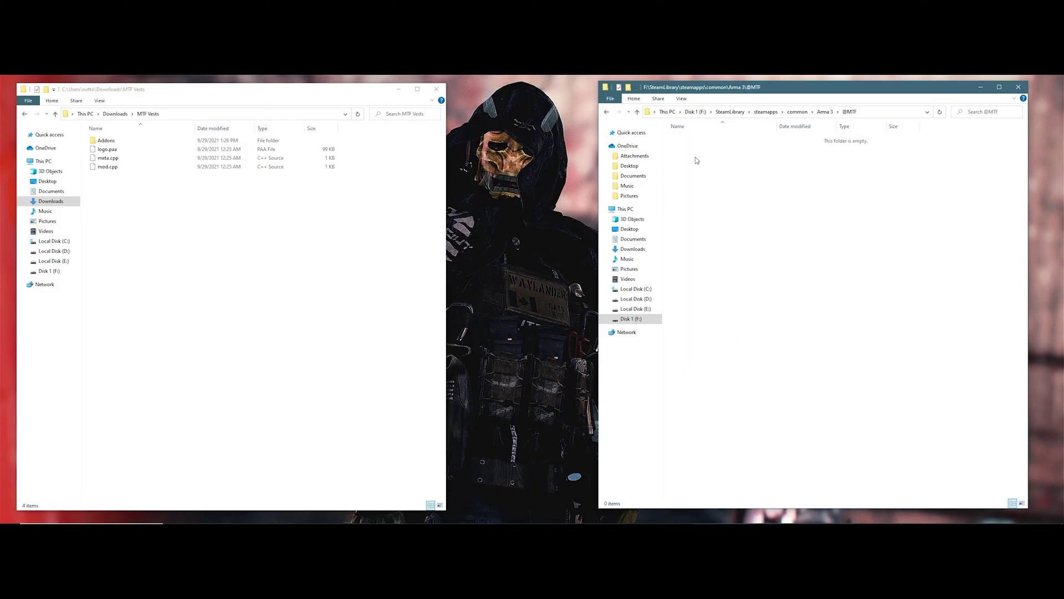
drag(107, 178, 772, 228)
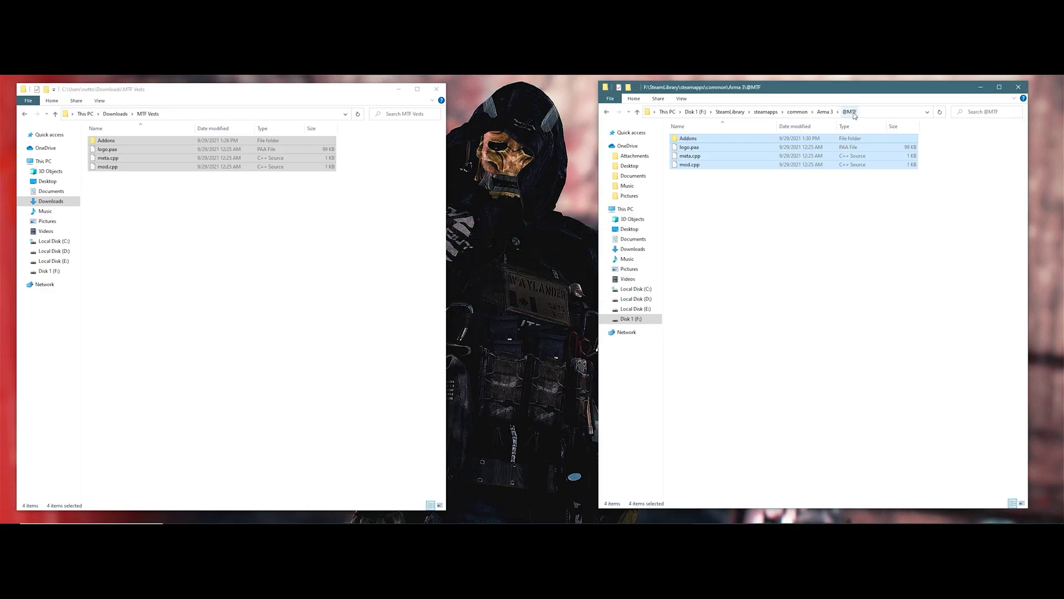
click(178, 126)
key(alt+Up)
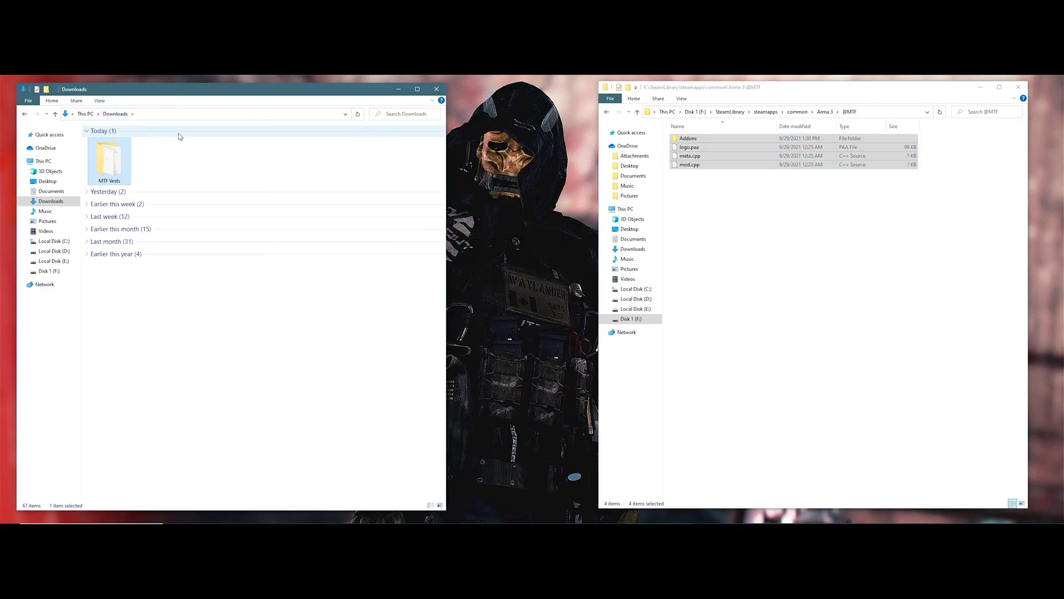
- Close the Downloads window and return the remaining File Explorer window to the Arma 3 folder
click(436, 89)
drag(852, 91, 298, 94)
click(277, 113)
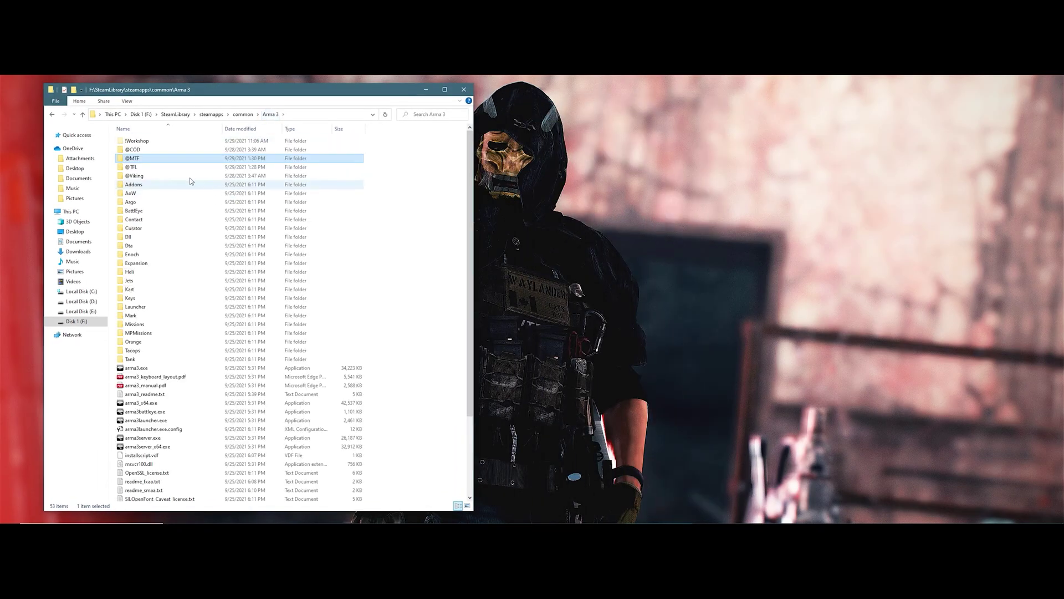
- Switch to Steam and launch Arma 3 from the library
mouse_move(732, 512)
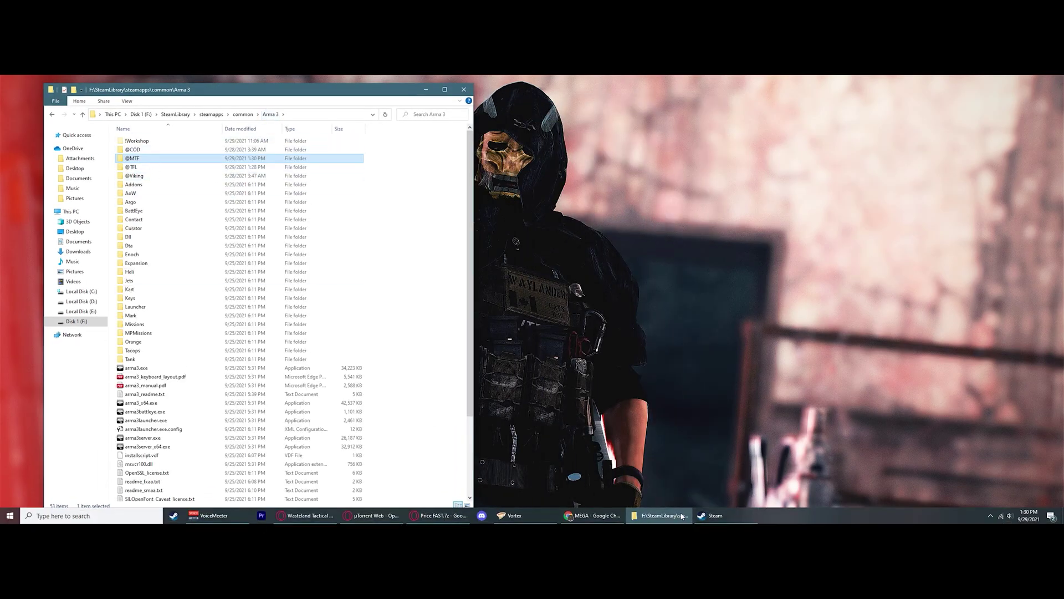
click(713, 515)
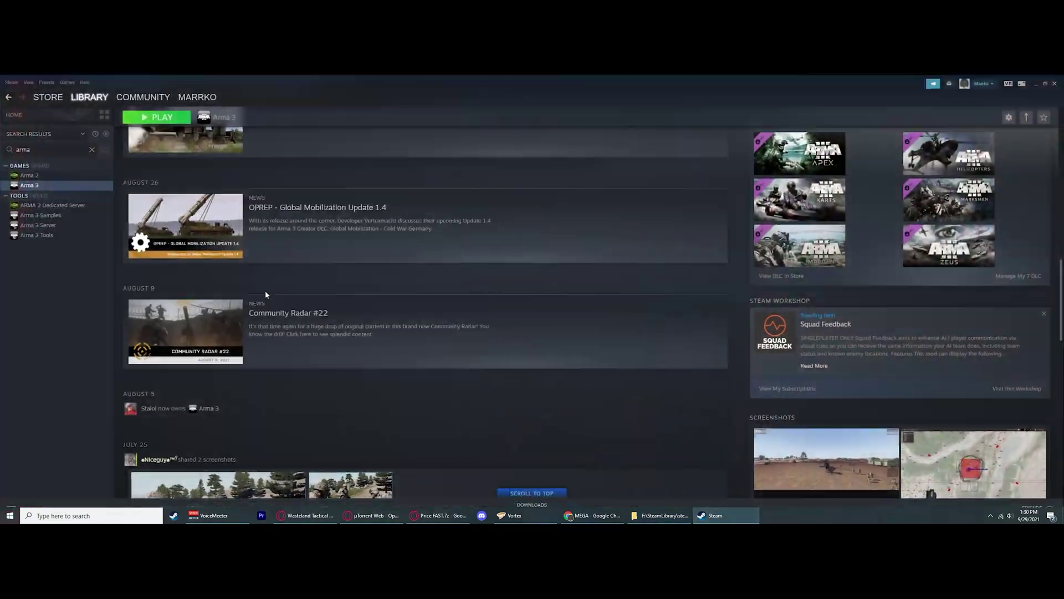
click(150, 118)
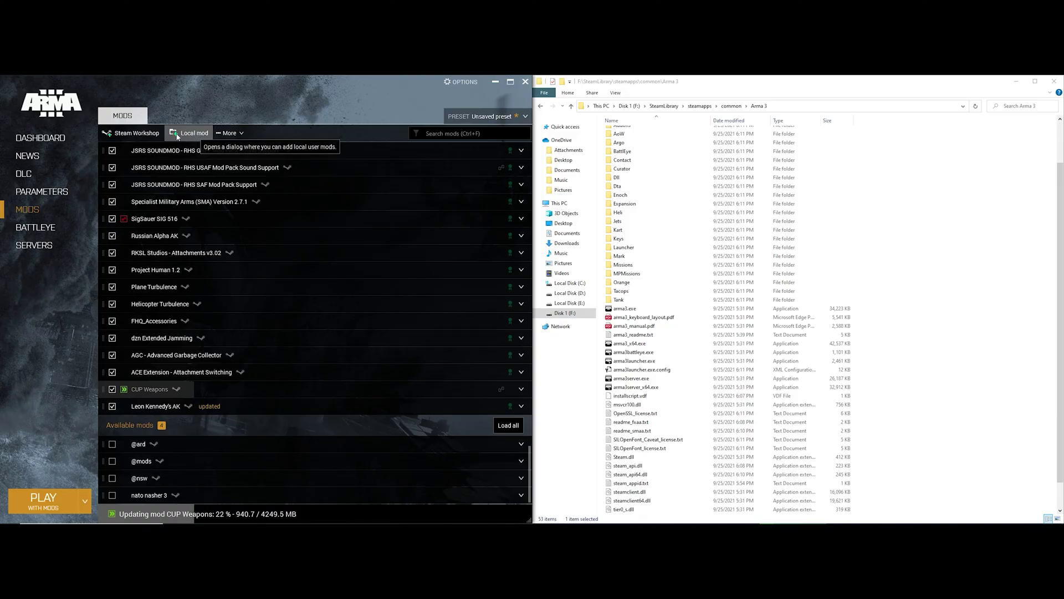
click(191, 137)
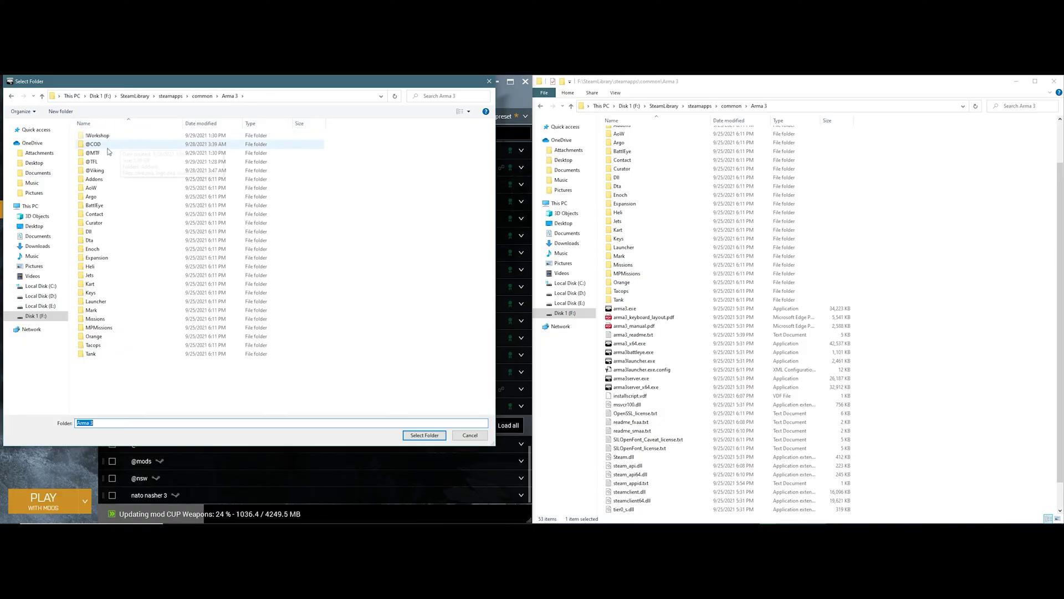
click(117, 155)
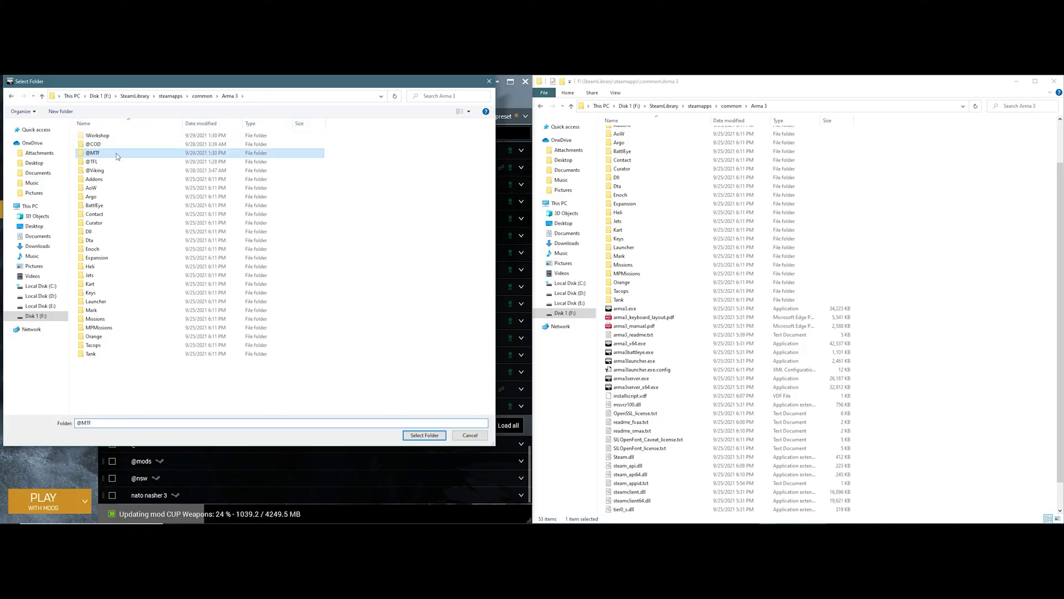
click(425, 435)
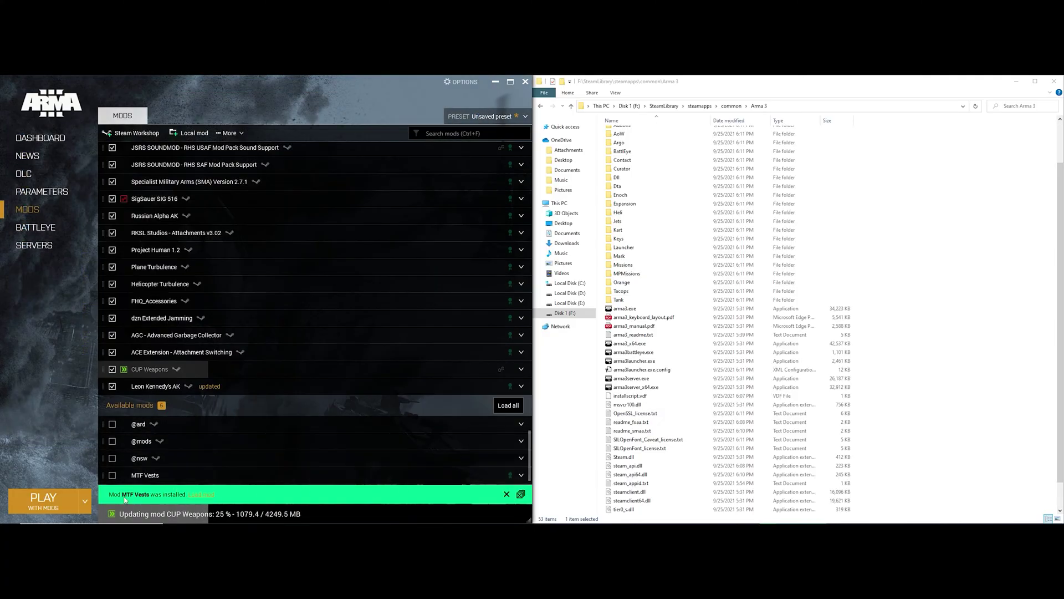
click(507, 494)
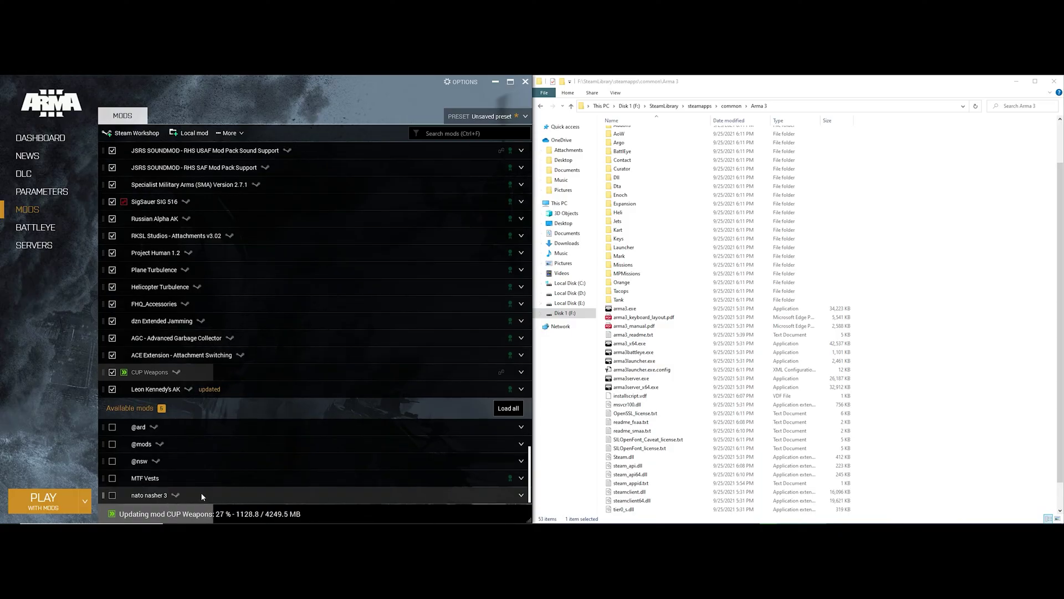
click(113, 478)
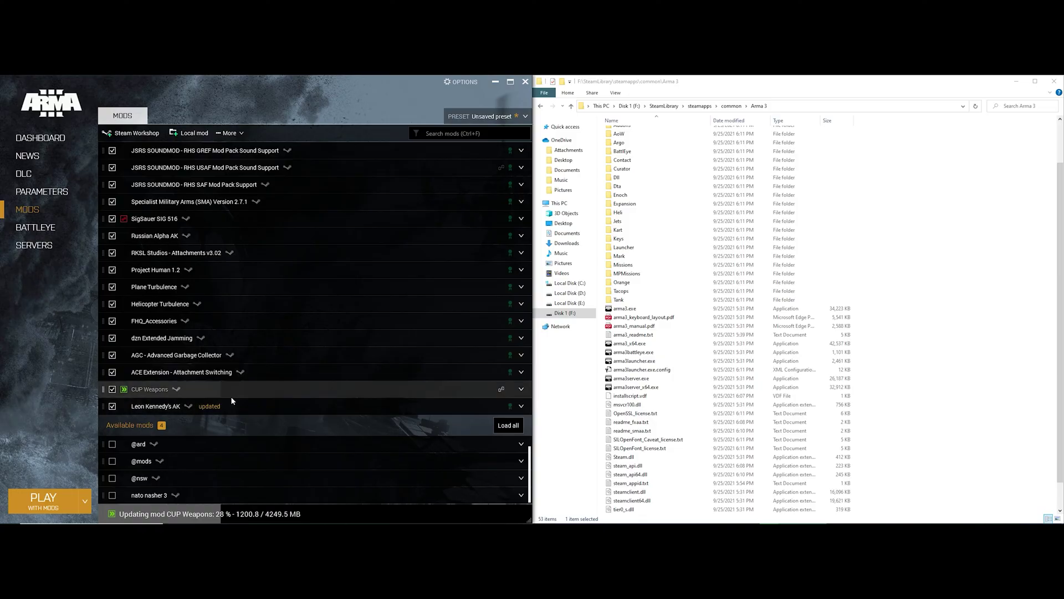
- Minimize the Arma 3 Launcher and the File Explorer window to show the desktop
click(495, 81)
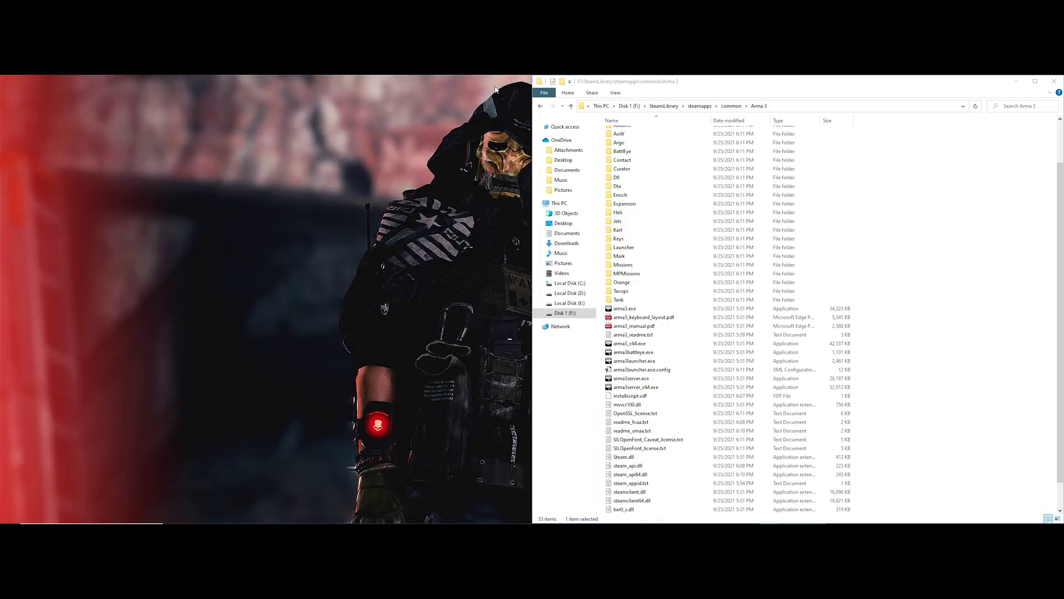
click(1016, 82)
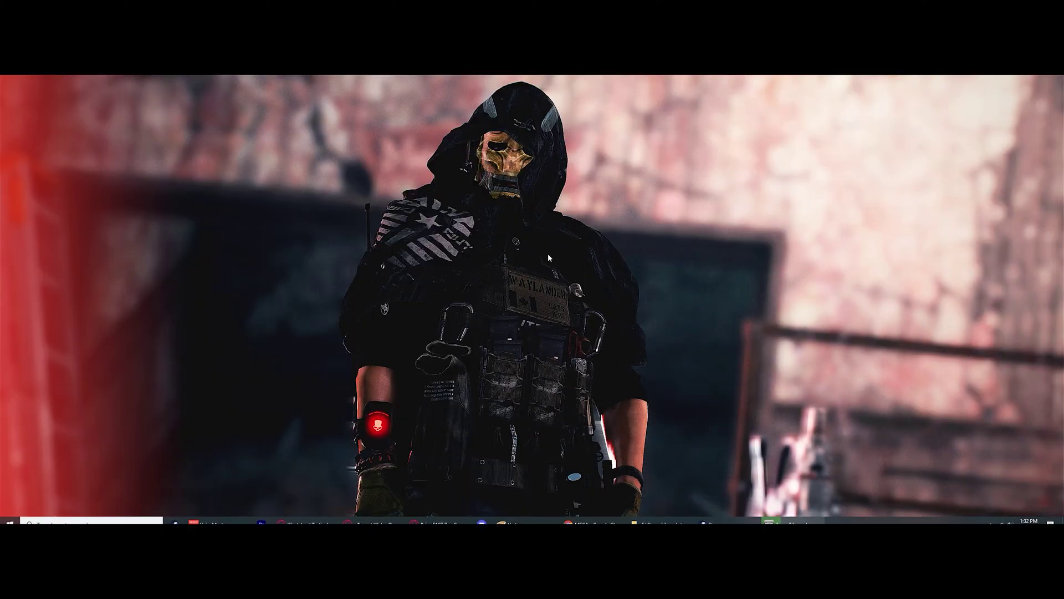